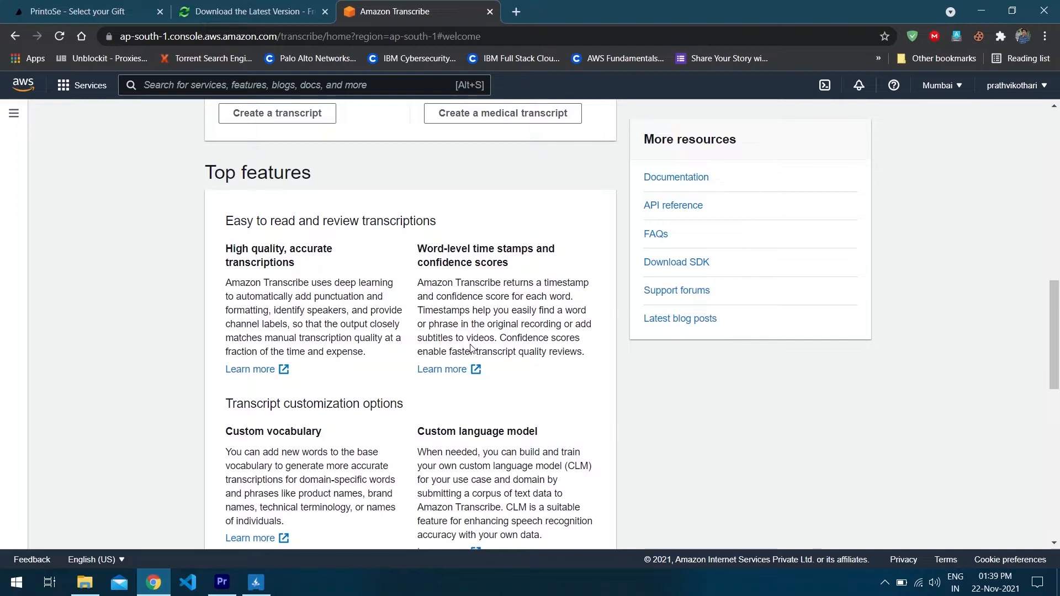
Step: Review the top features and related services on the Amazon Transcribe welcome page and open the transcription job creation
scroll(471, 348, down, 5)
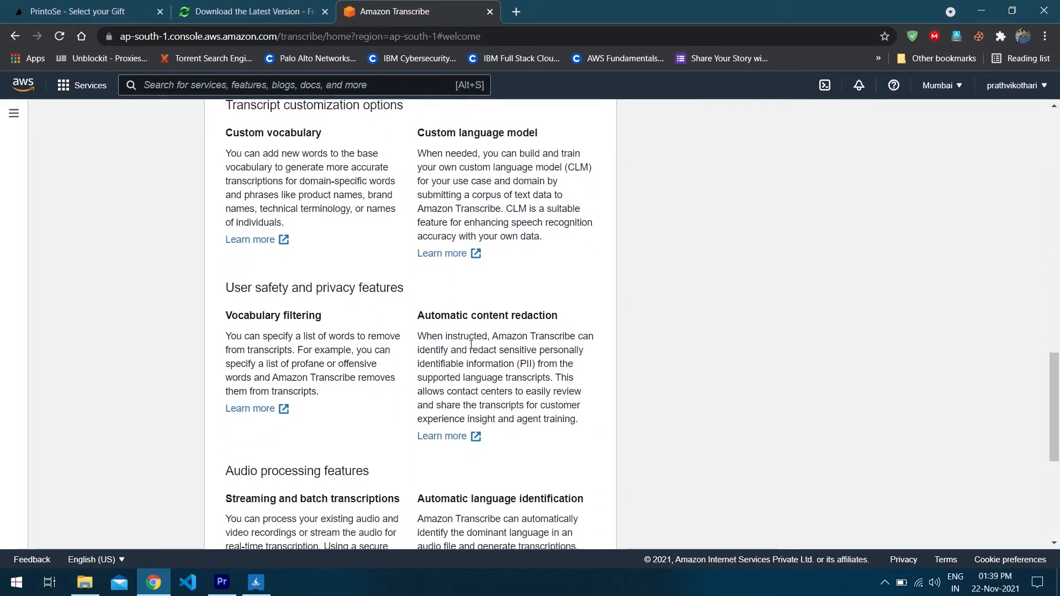
scroll(471, 345, down, 5)
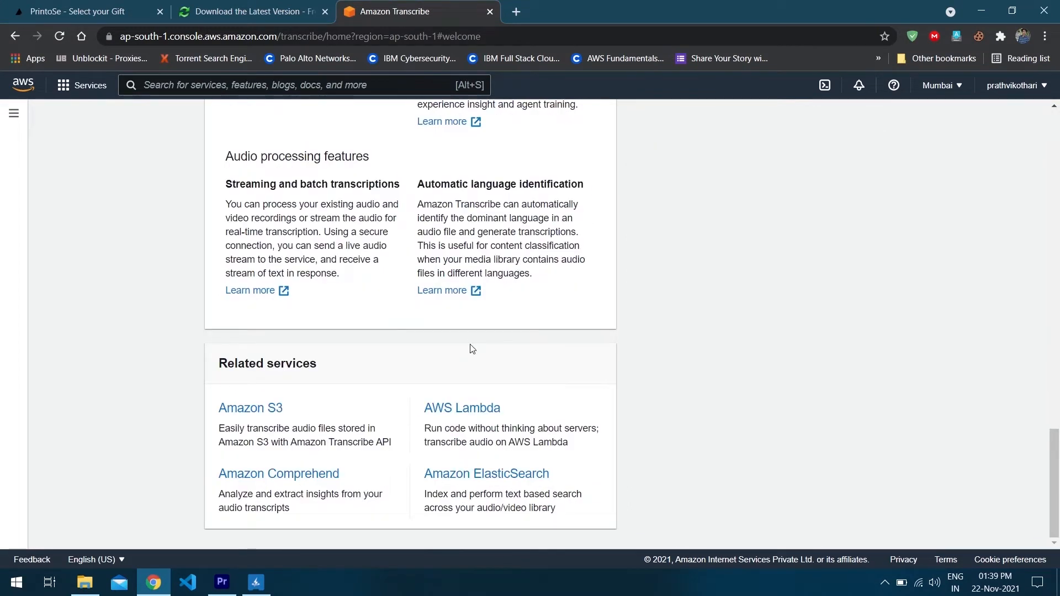
scroll(471, 348, up, 15)
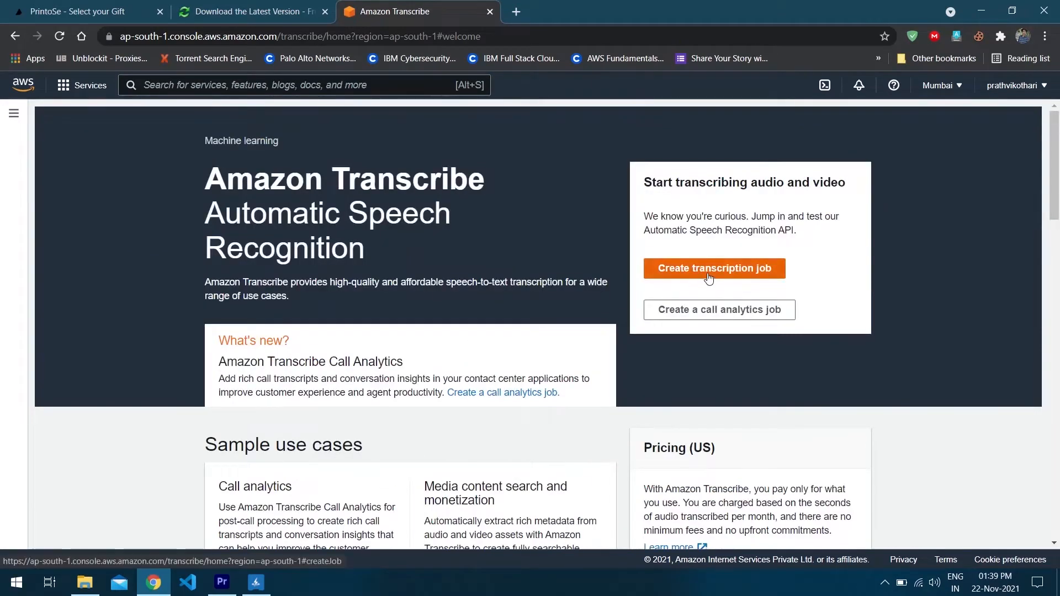
click(709, 276)
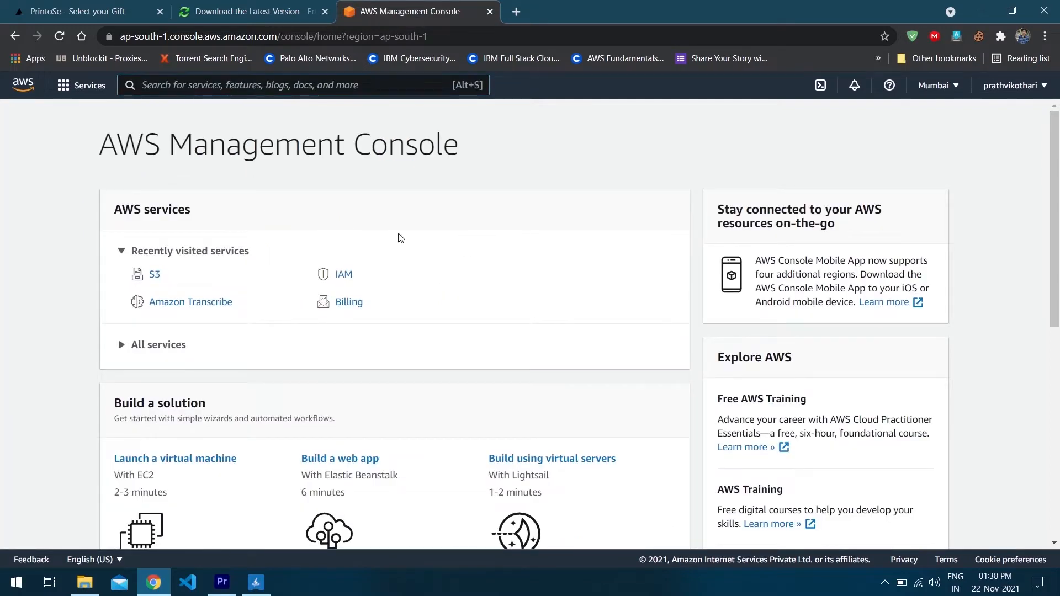
Step: Create an S3 bucket named zaidbucket in the Asia Pacific (Mumbai) region with the default settings and open it
scroll(243, 271, down, 1)
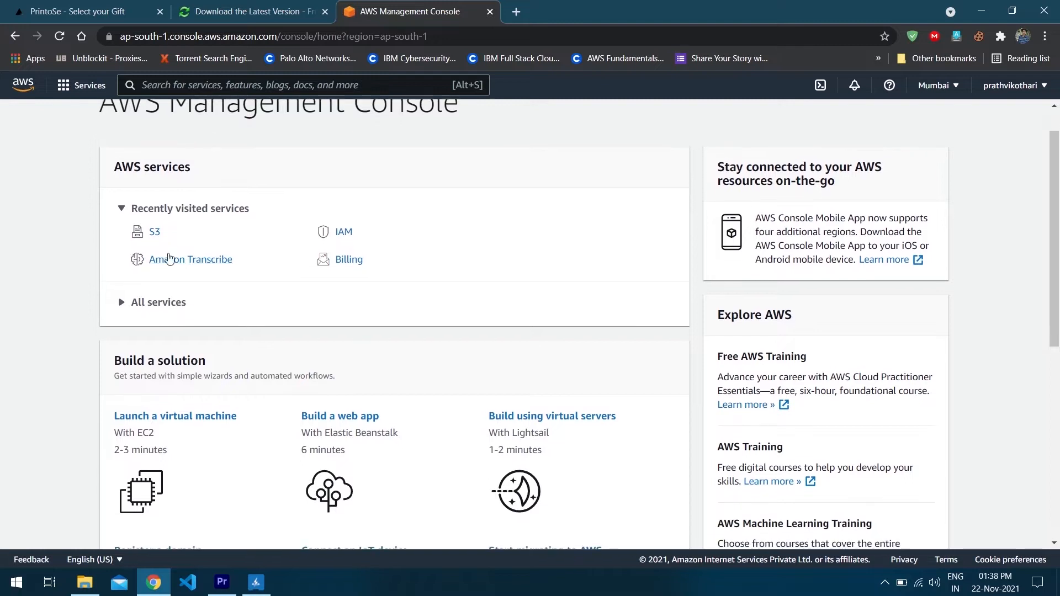
click(155, 228)
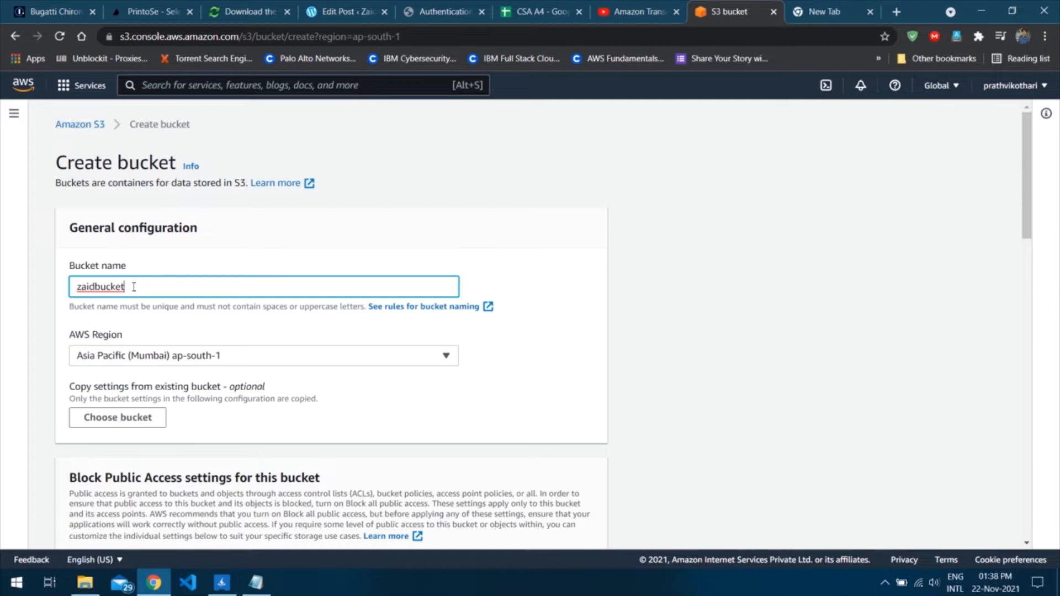
scroll(133, 287, down, 15)
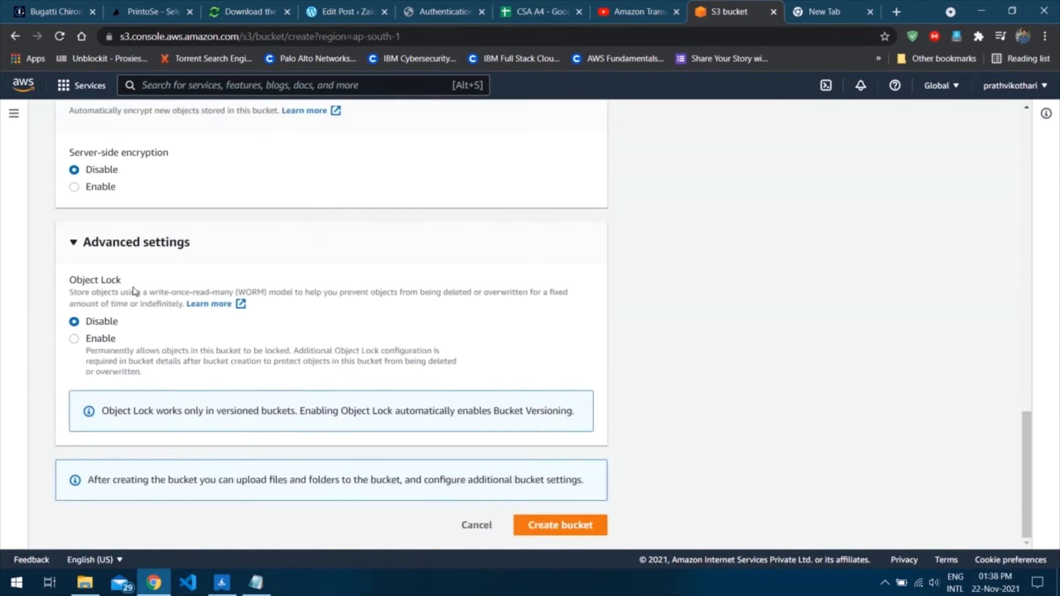
click(586, 536)
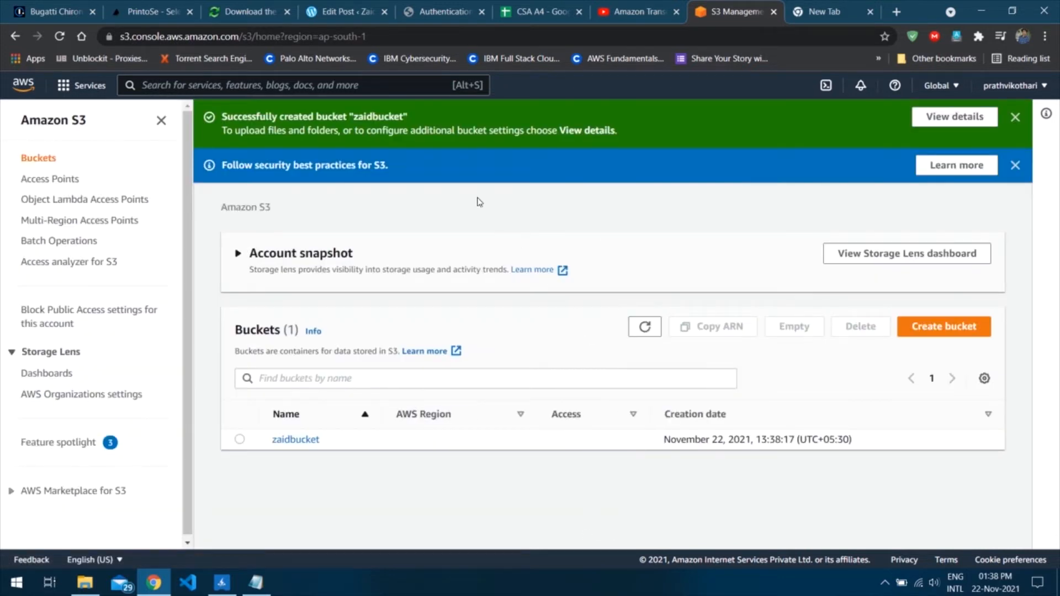
click(303, 440)
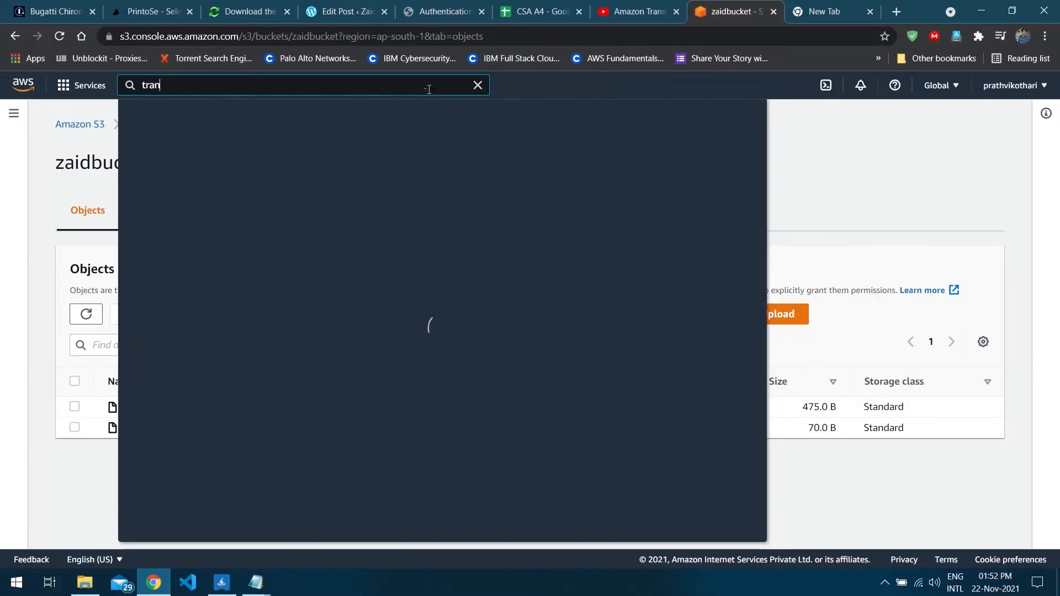
Step: Go to the Amazon Transcribe service and start a new transcription job named withoutcustom
text(cribe)
click(382, 179)
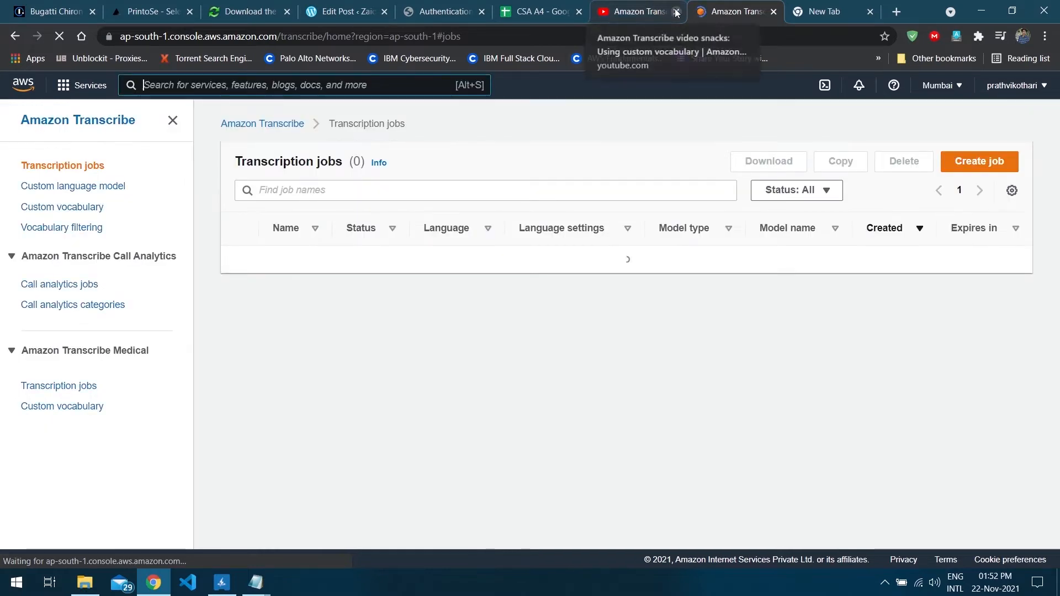
click(676, 12)
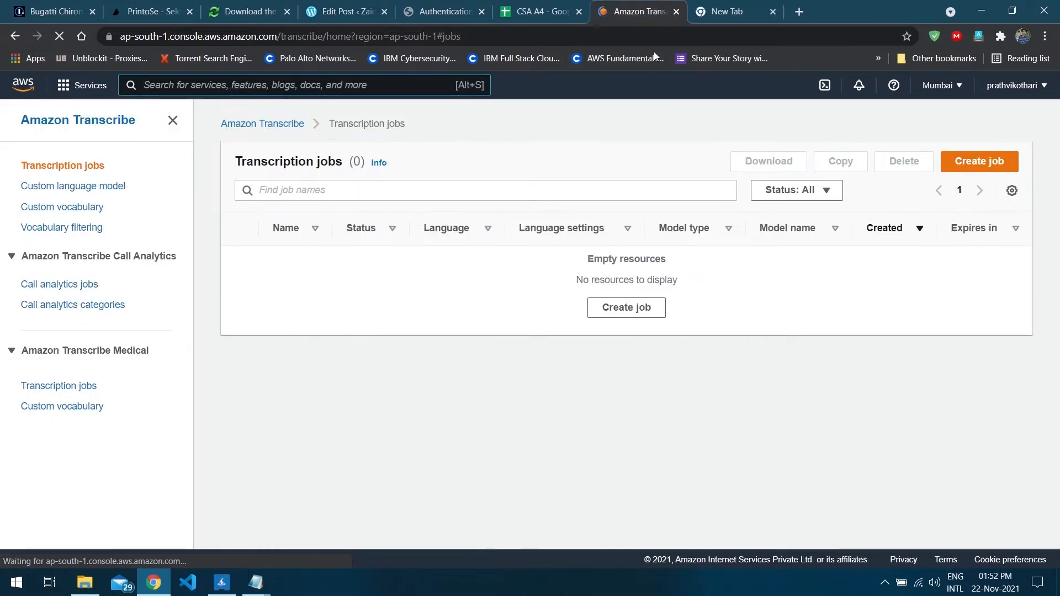
click(620, 305)
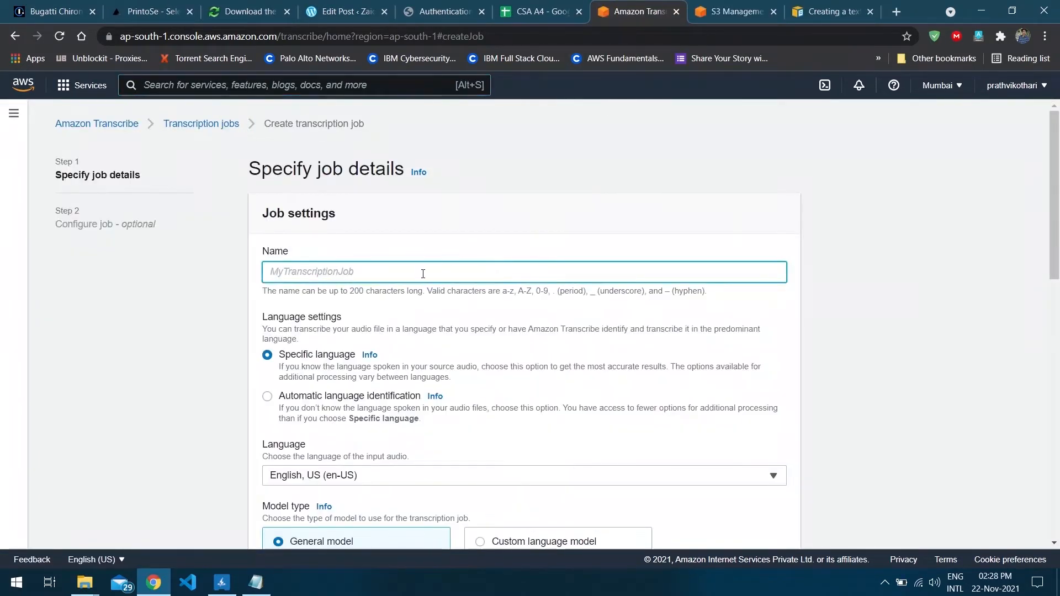
text(without)
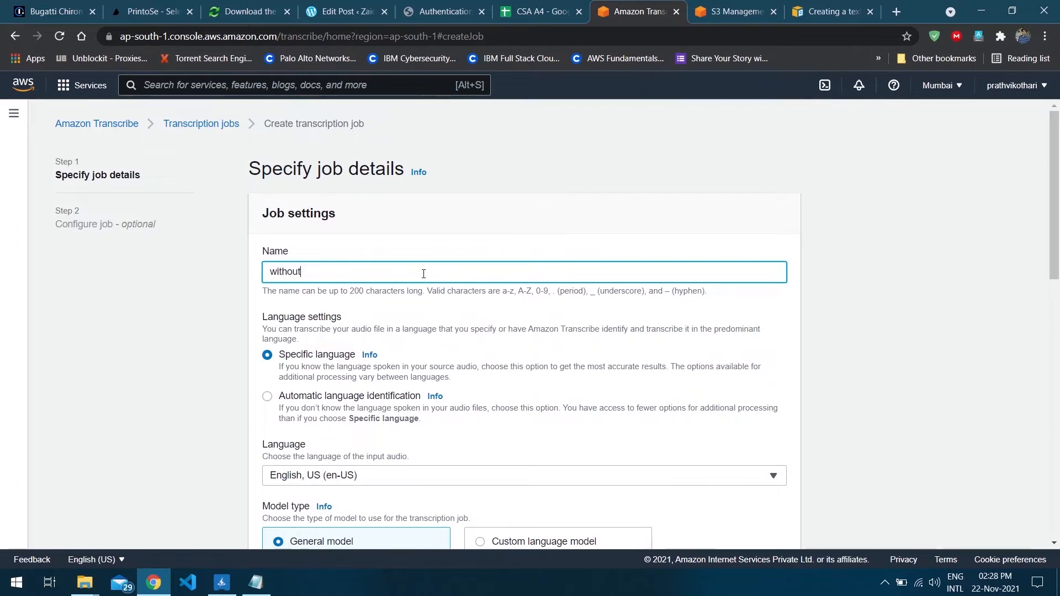
text(custo)
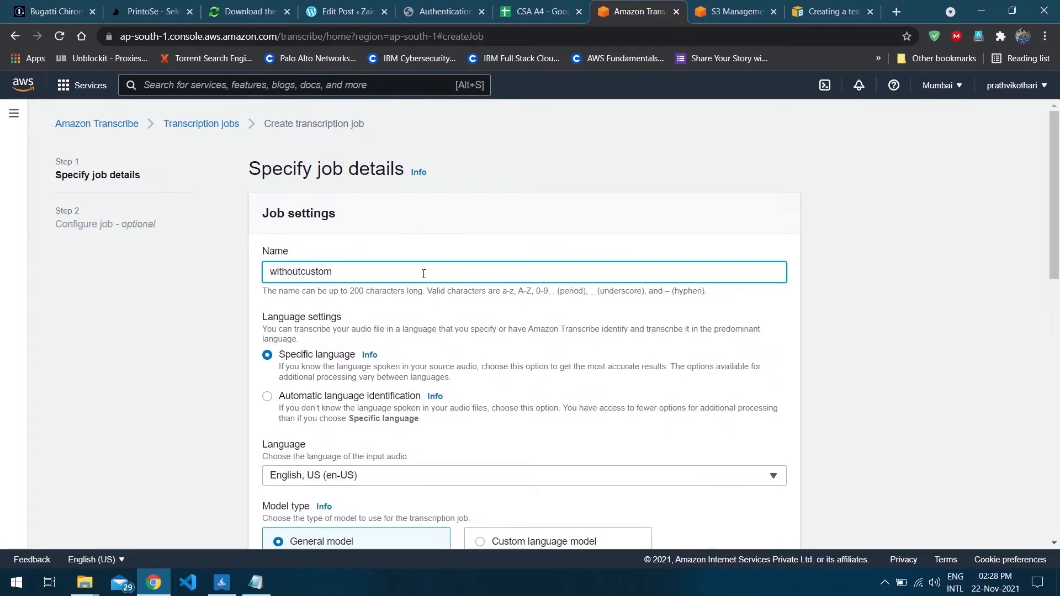
text(m)
Step: Browse the objects in zaidbucket for the transcription job's input audio file
scroll(420, 279, down, 5)
scroll(417, 283, down, 4)
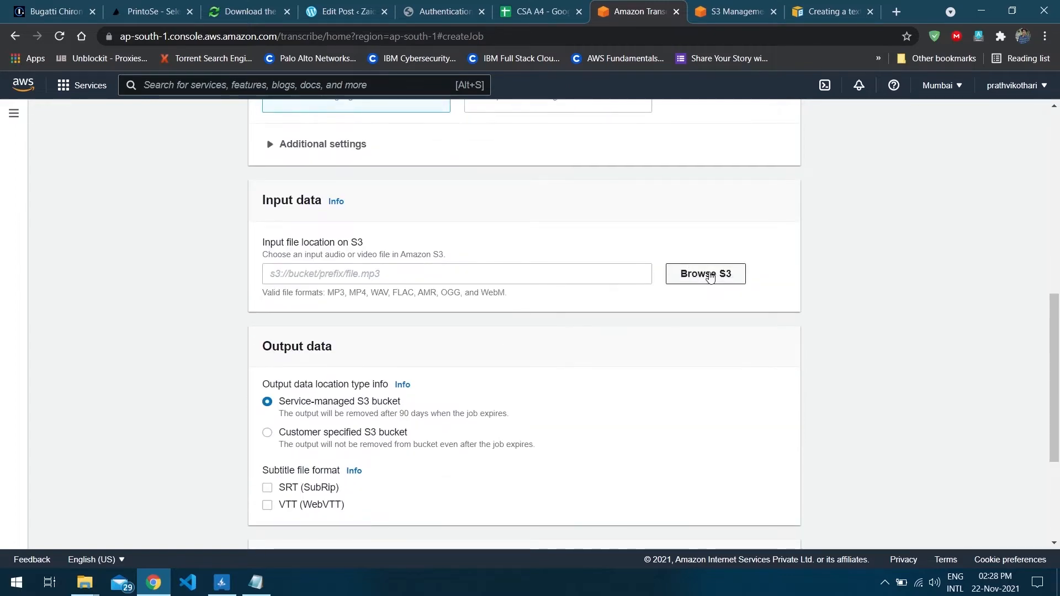
click(708, 275)
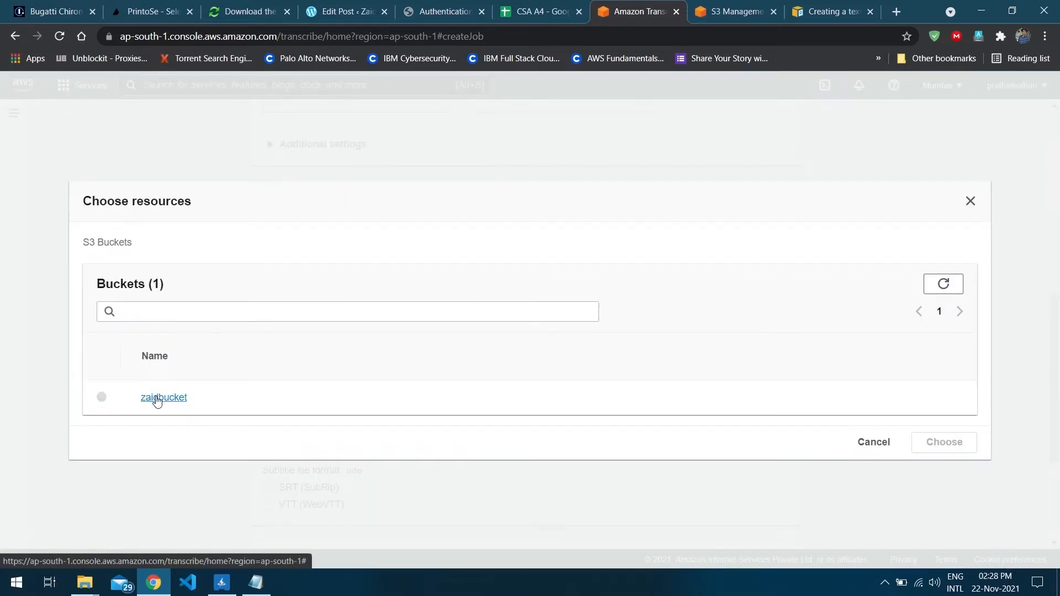
click(156, 399)
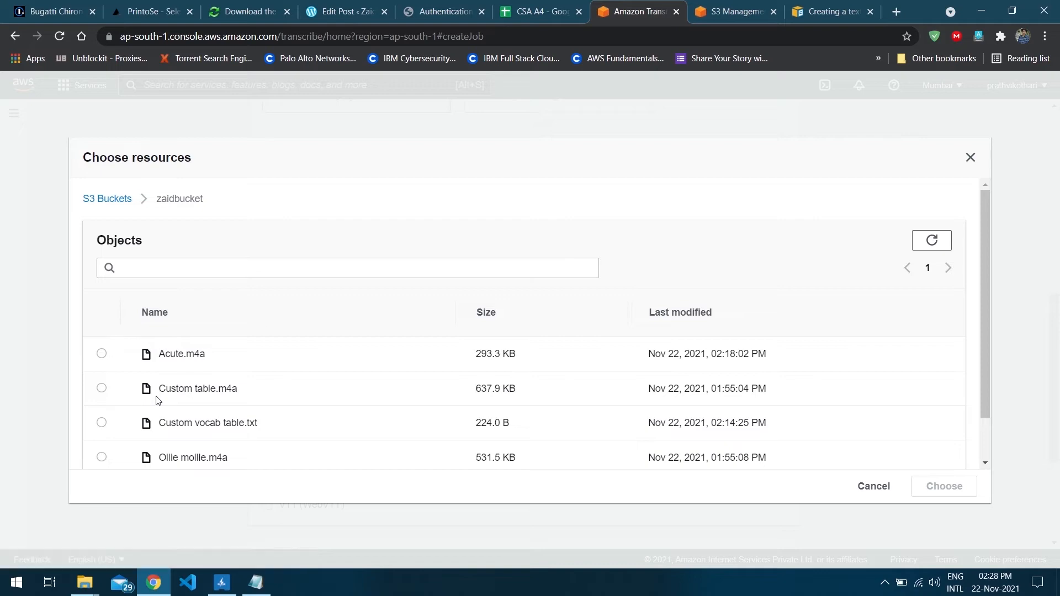
Step: Switch to the S3 console, close the previous upload's status page and start a new upload to zaidbucket
click(735, 11)
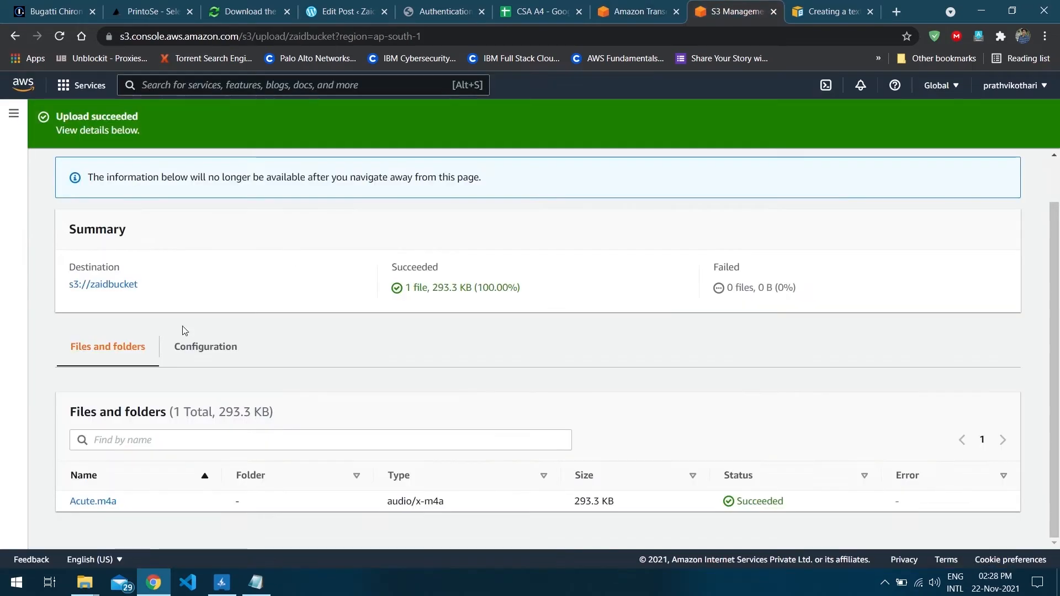
scroll(541, 337, up, 1)
click(993, 179)
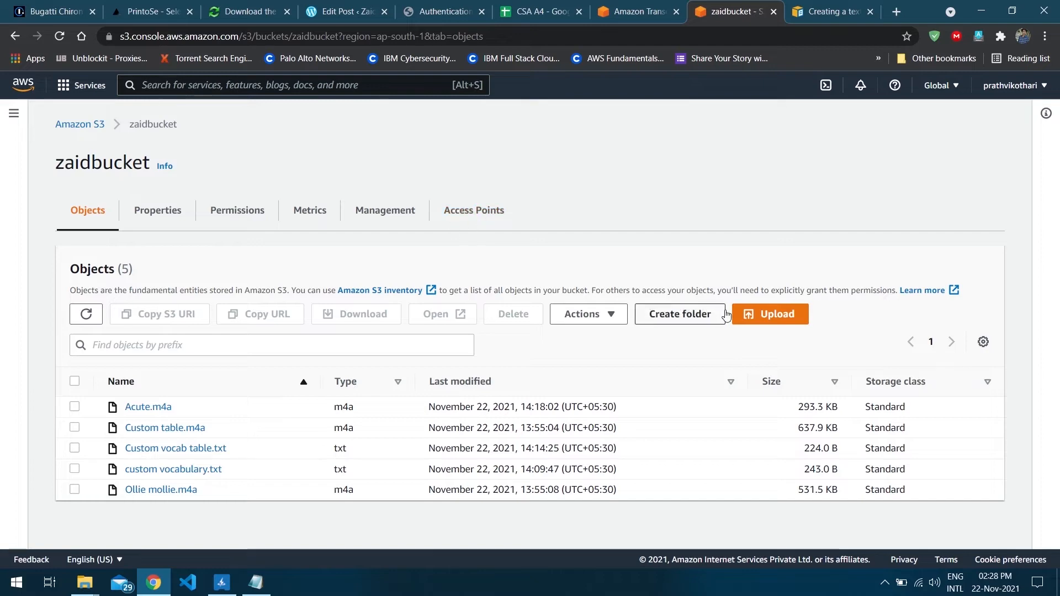
click(739, 316)
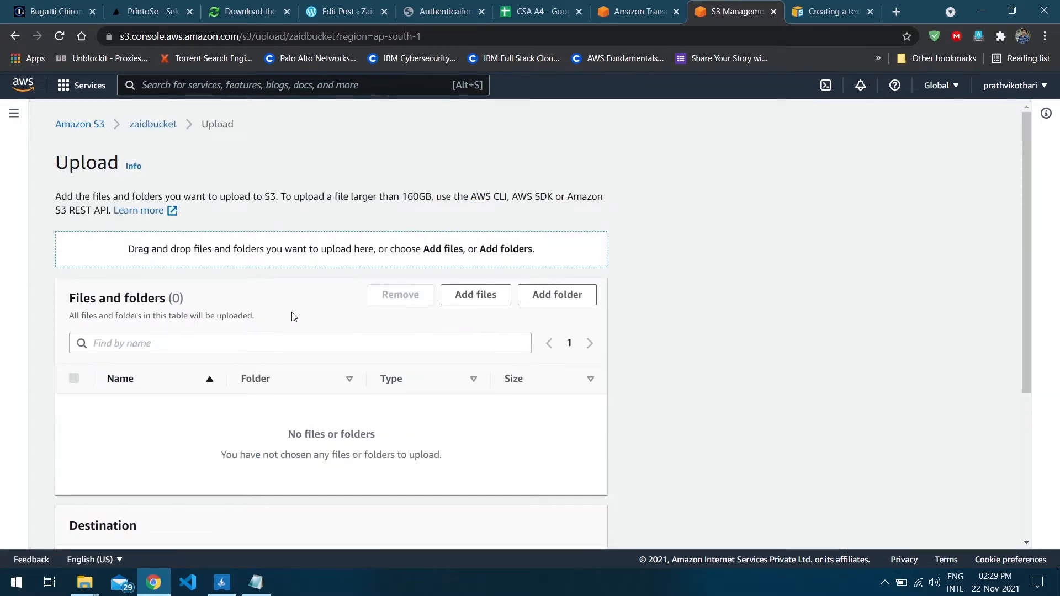
Step: Upload the No custom audio file from the Desktop's CSA folder to zaidbucket and close the upload status
click(496, 301)
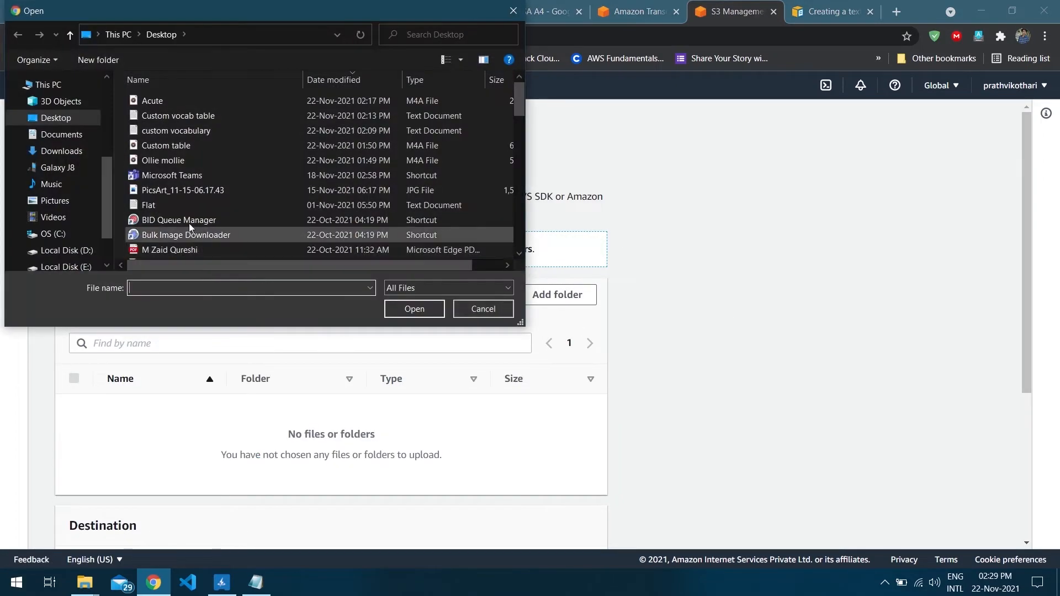
scroll(191, 169, down, 10)
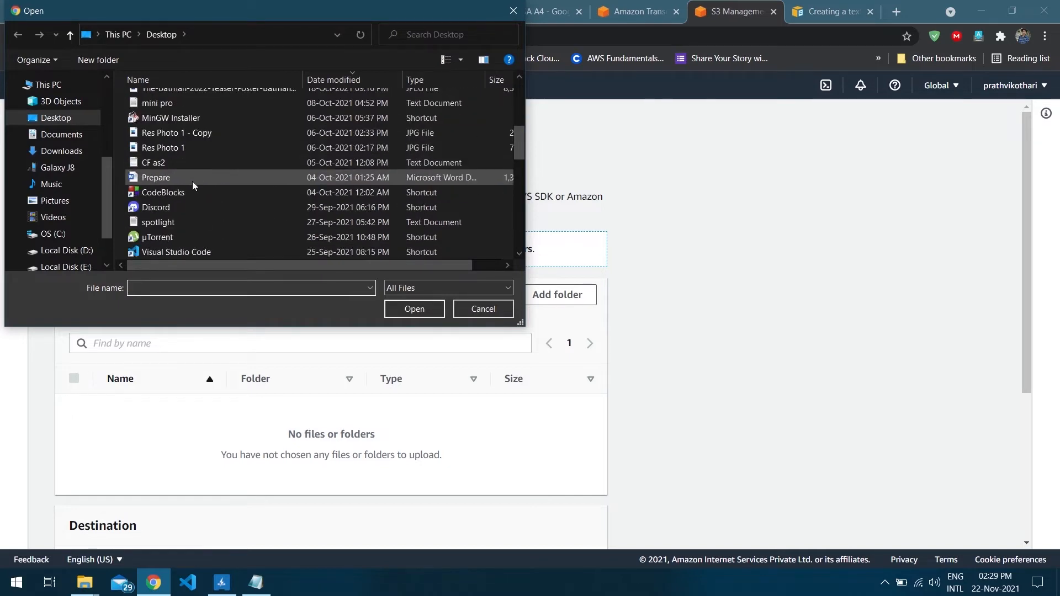
scroll(209, 228, down, 4)
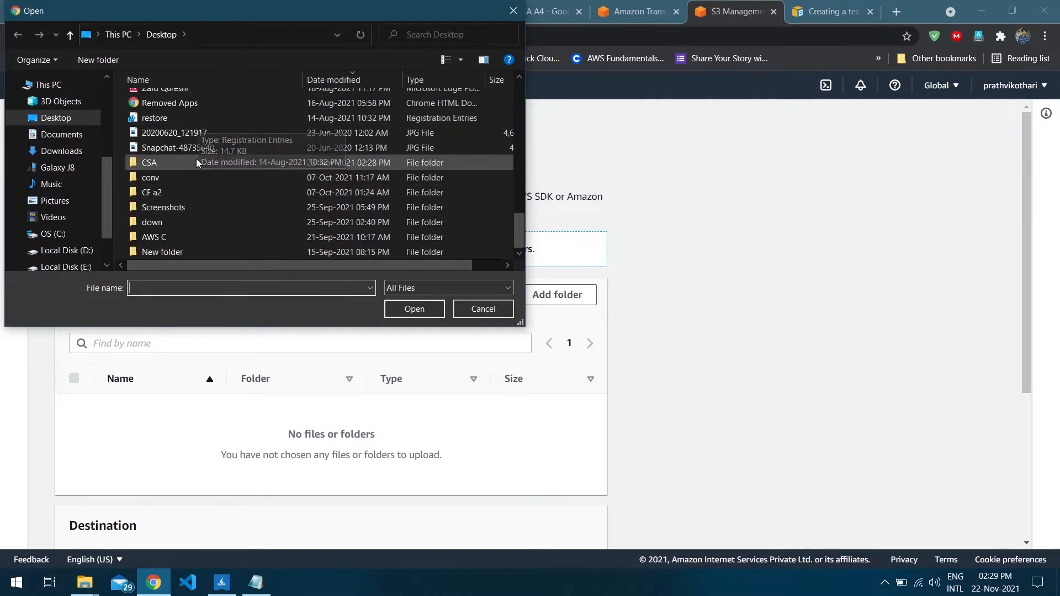
double_click(197, 161)
click(197, 104)
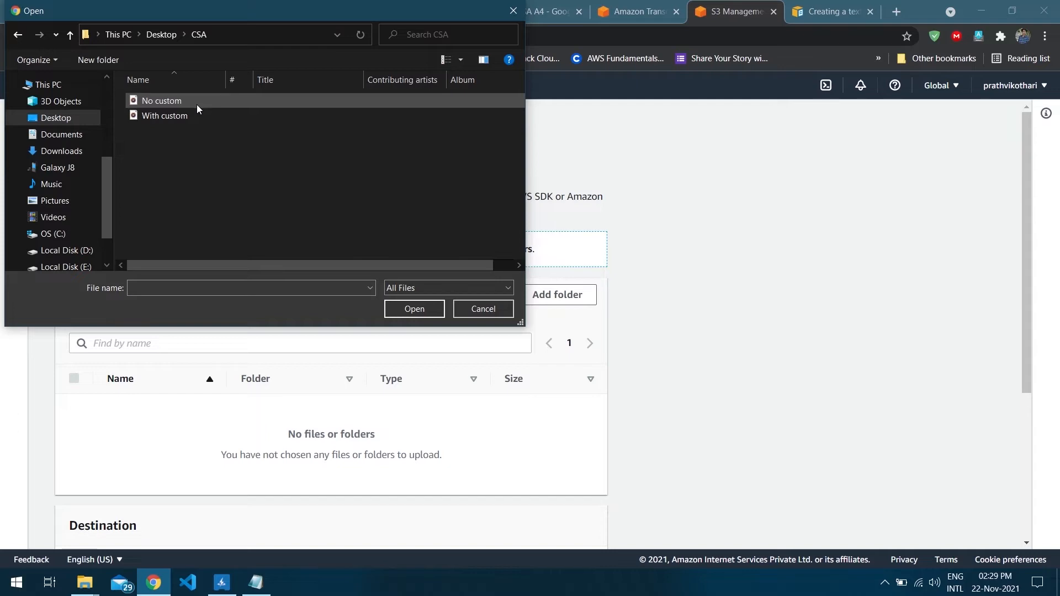
click(418, 310)
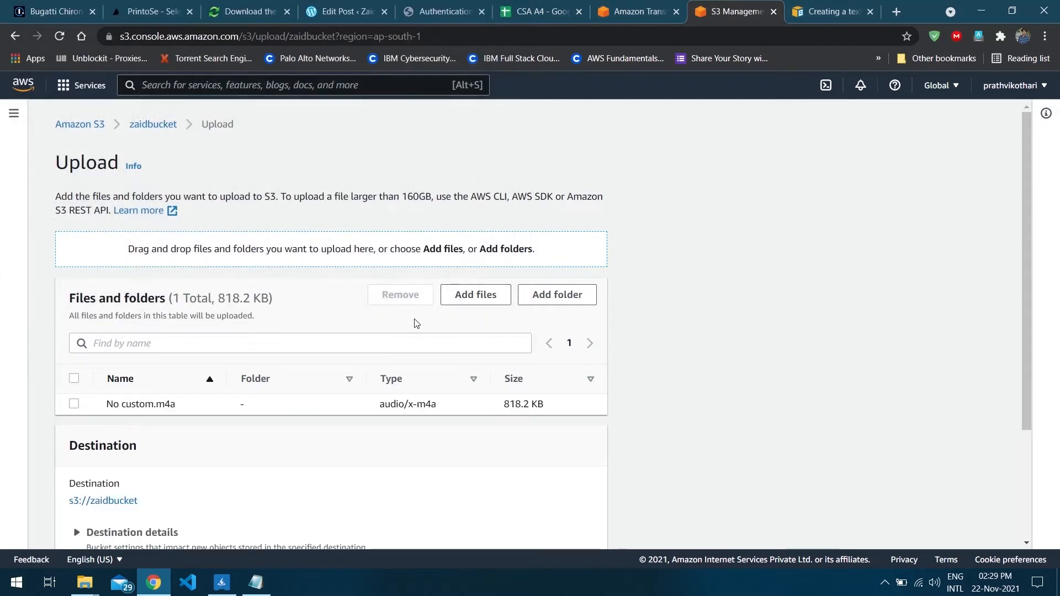
scroll(309, 390, down, 3)
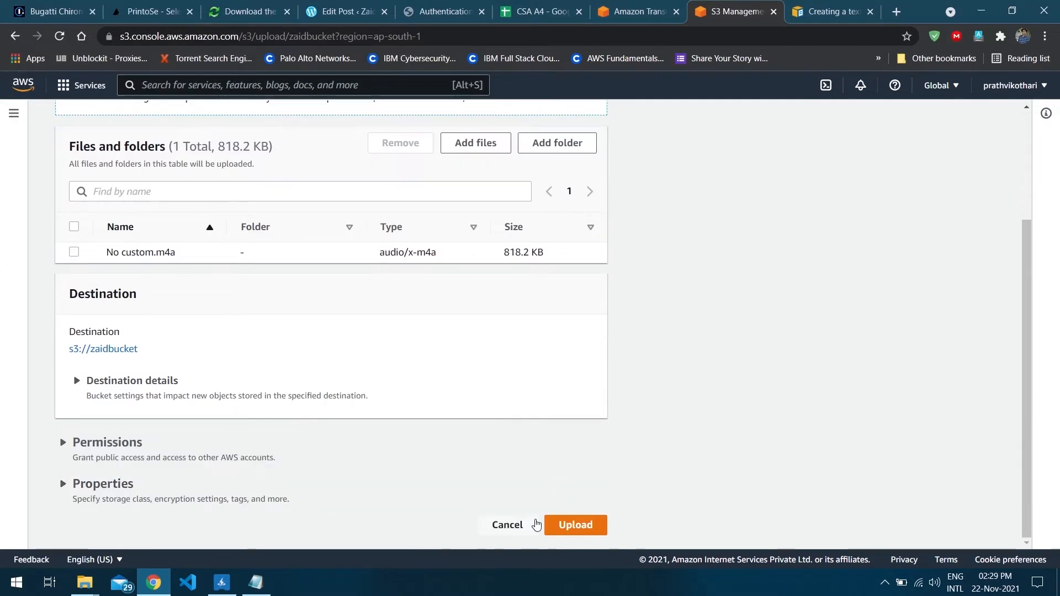
click(564, 525)
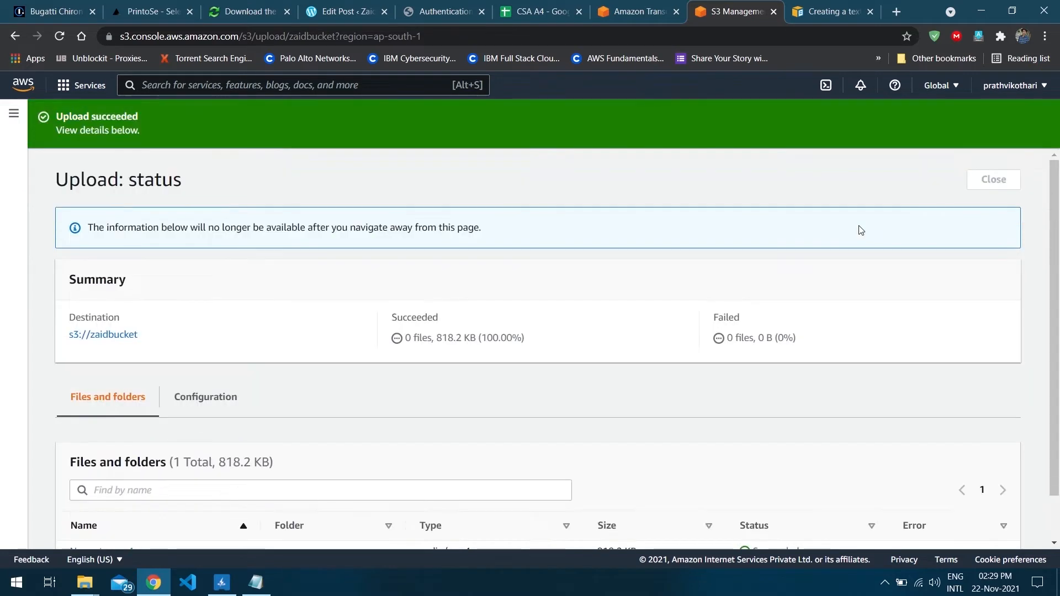
click(990, 183)
Step: Return to the transcription job, reload the S3 object list and choose No custom.m4a from zaidbucket as the input file
key(ctrl+shift+Tab)
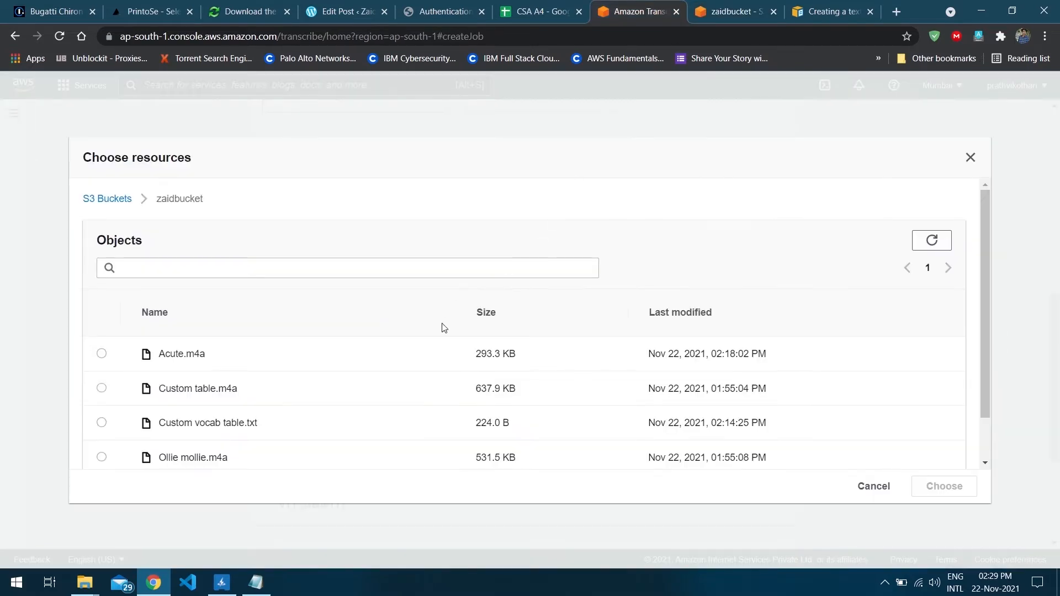
click(875, 486)
click(716, 274)
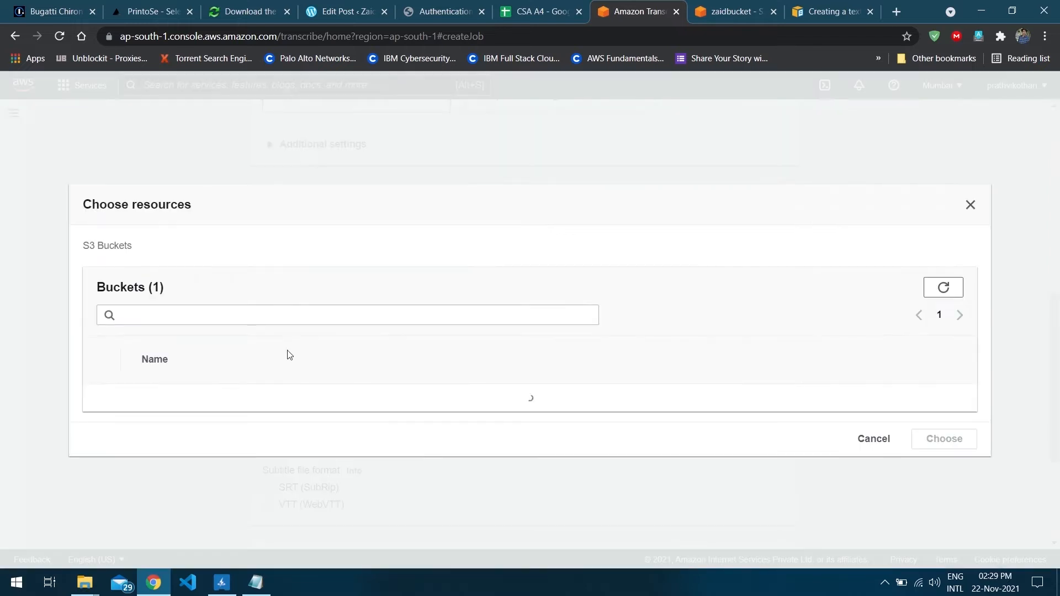
click(177, 397)
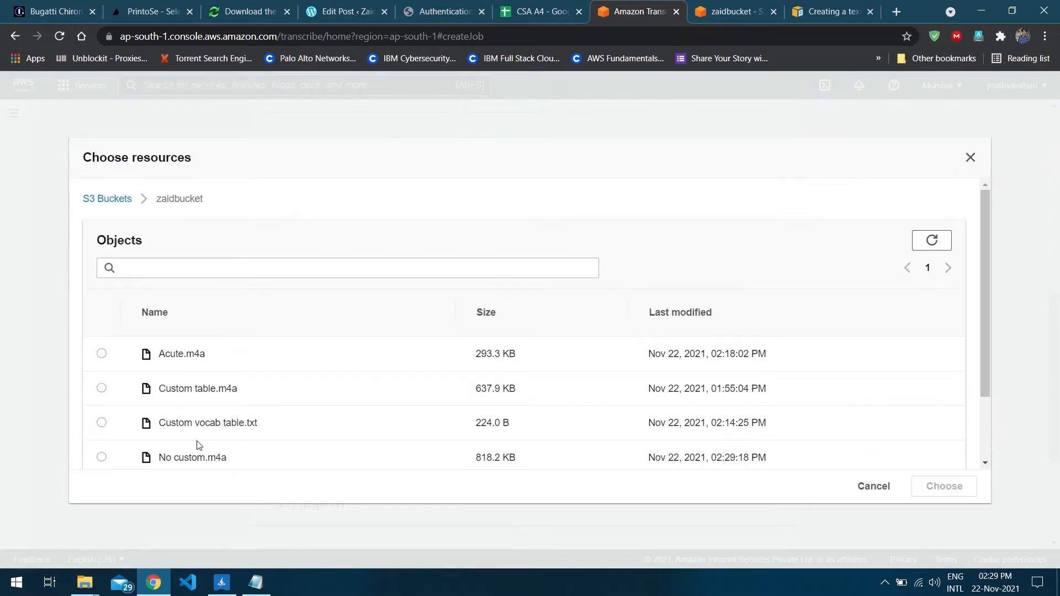
click(102, 457)
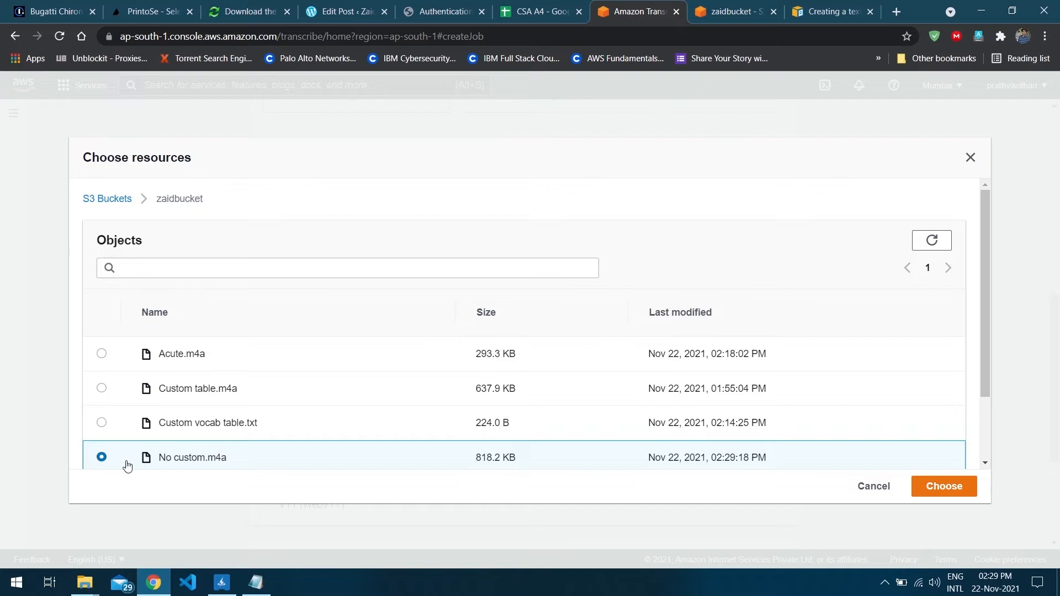
click(945, 486)
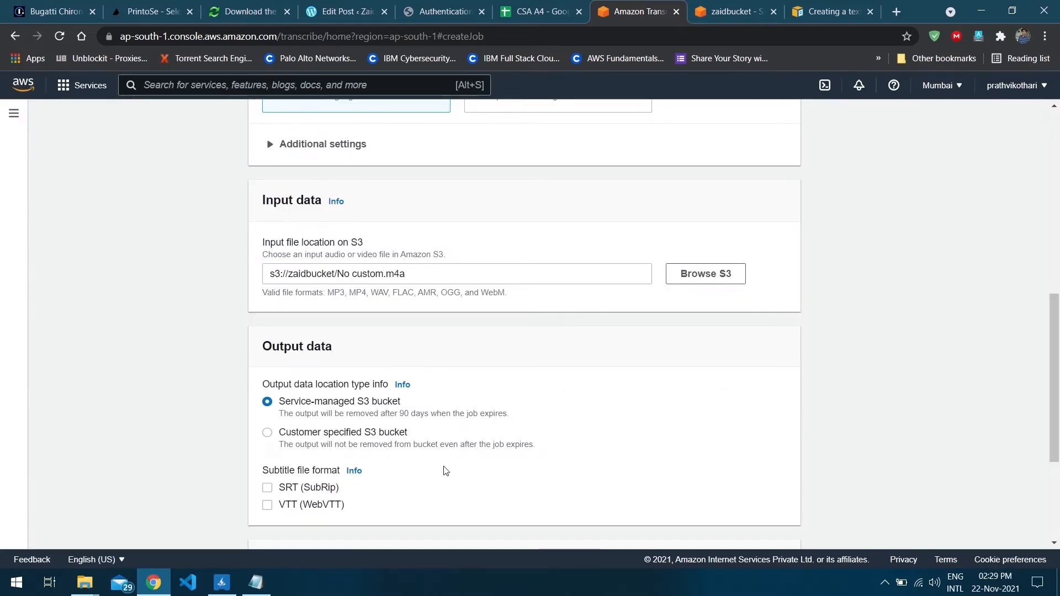
Step: Create the transcription job with the service-managed output bucket and all optional configuration settings left off
scroll(486, 464, down, 3)
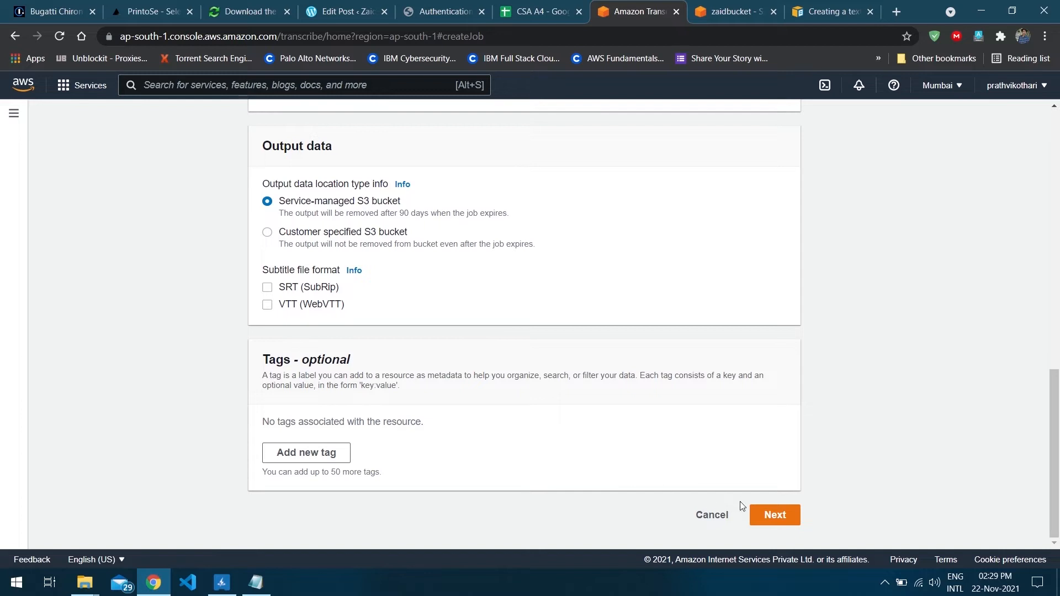
click(762, 516)
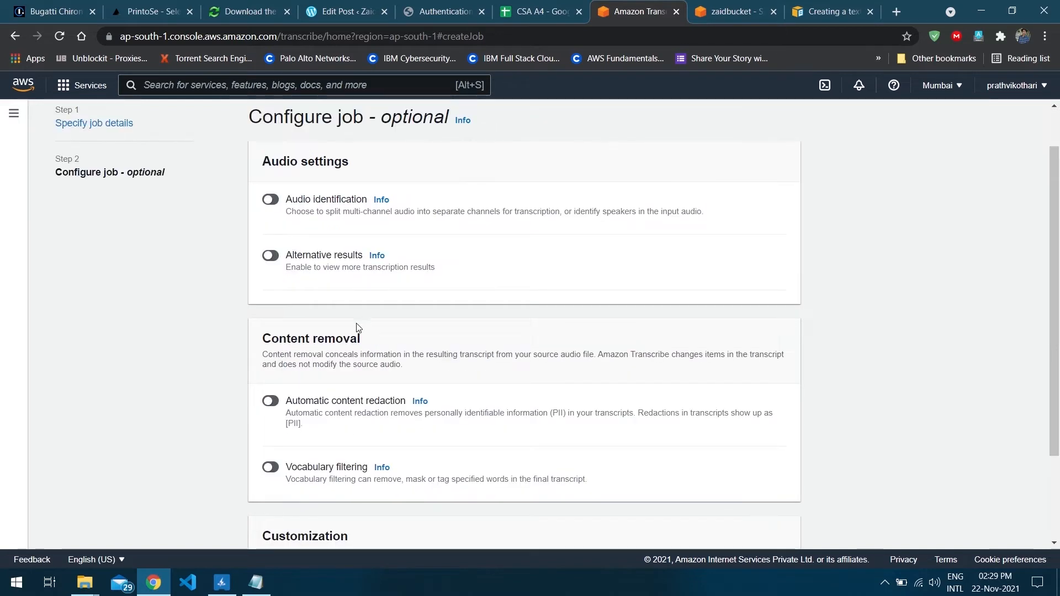
scroll(353, 331, down, 3)
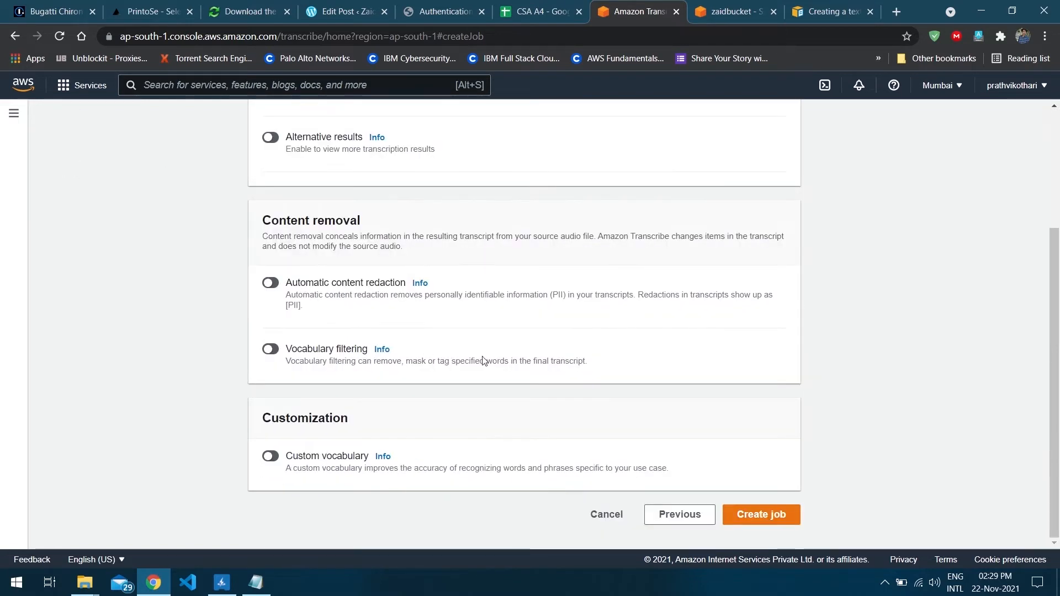
click(748, 520)
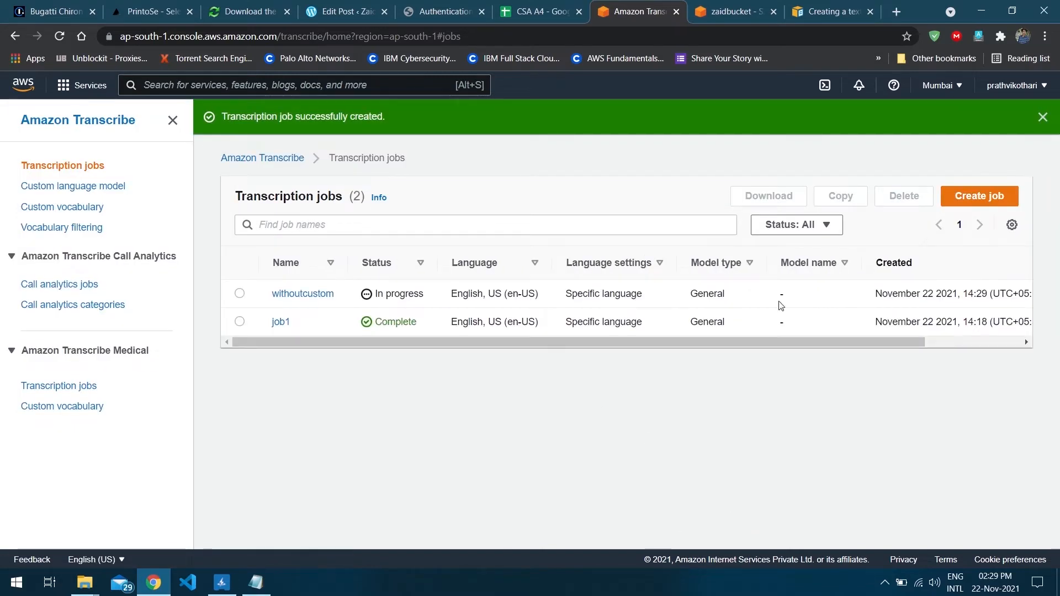
Step: Start another transcription job and name it withcutom
click(963, 194)
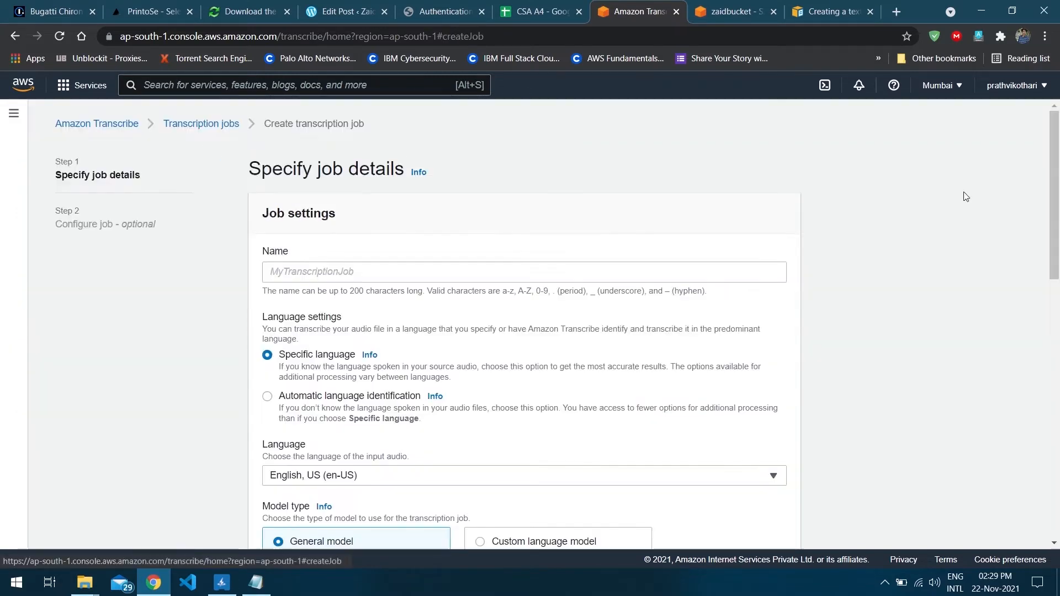
click(303, 278)
text(withcu)
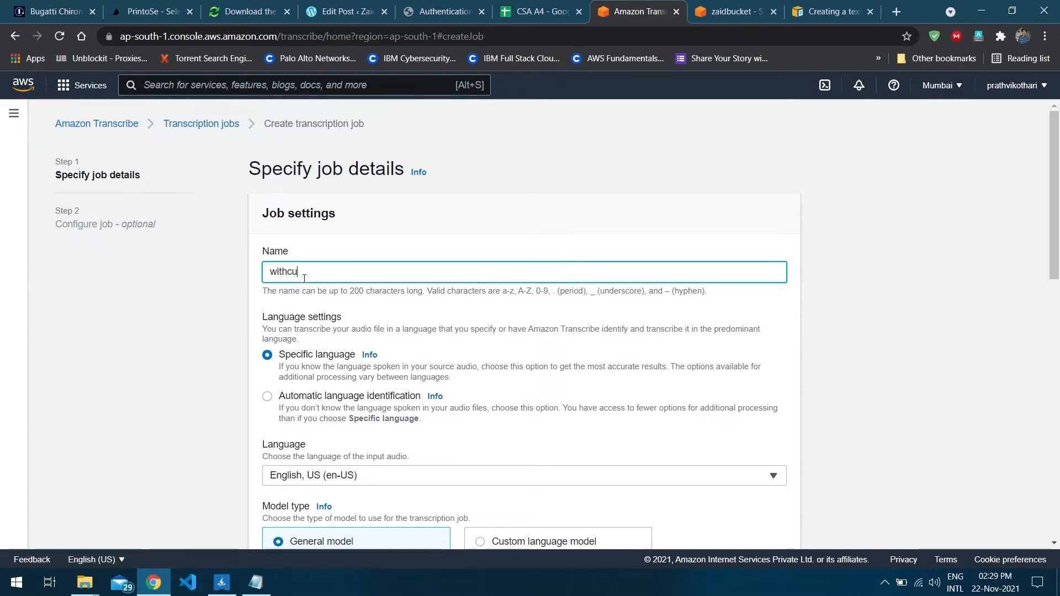
text(tom)
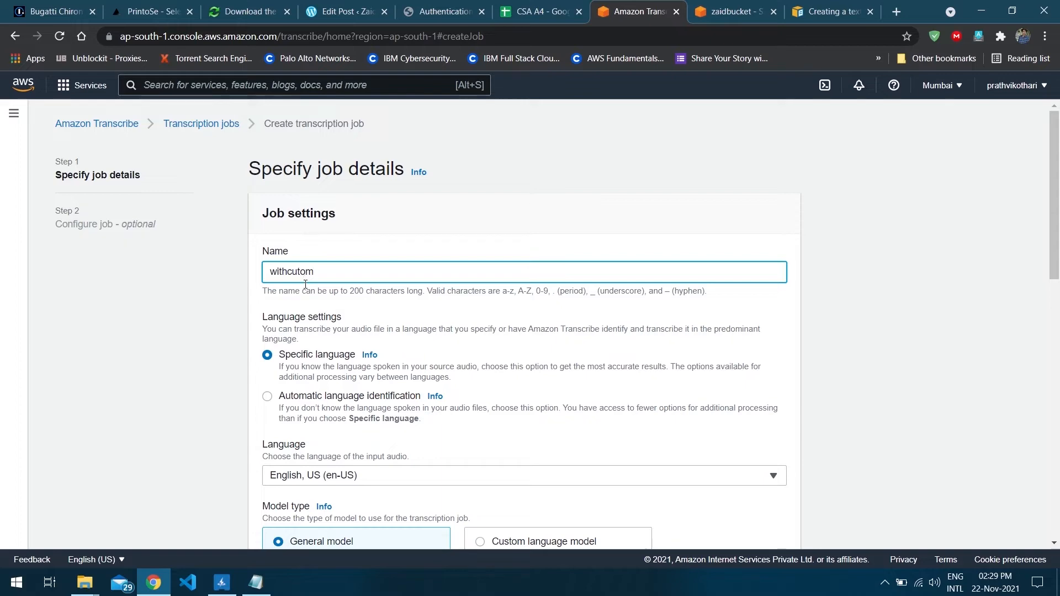
Step: Browse zaidbucket for the new withcutom job's input audio file
scroll(331, 364, down, 5)
scroll(405, 354, down, 3)
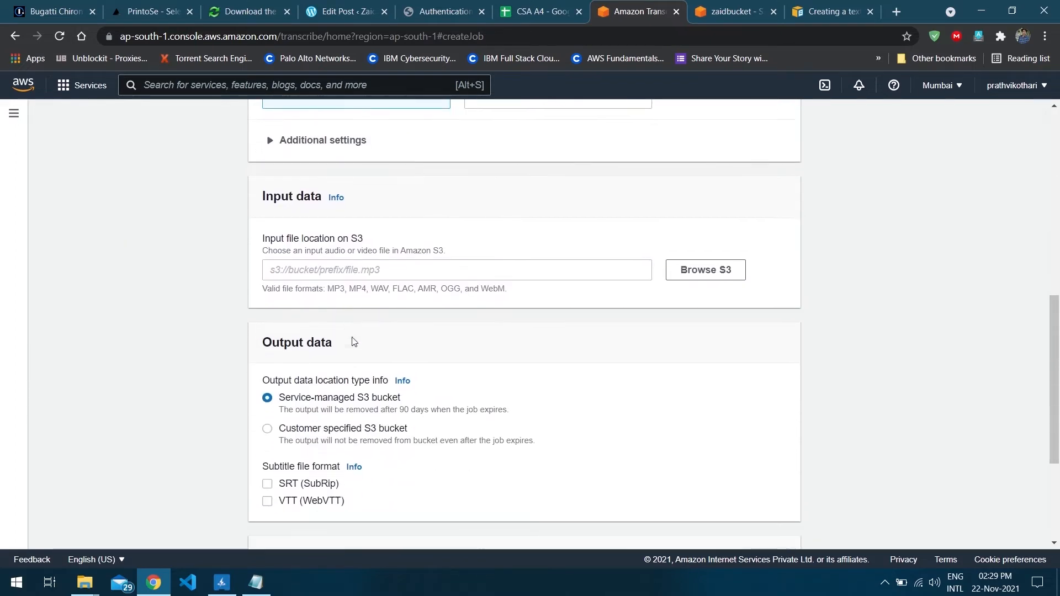
click(702, 271)
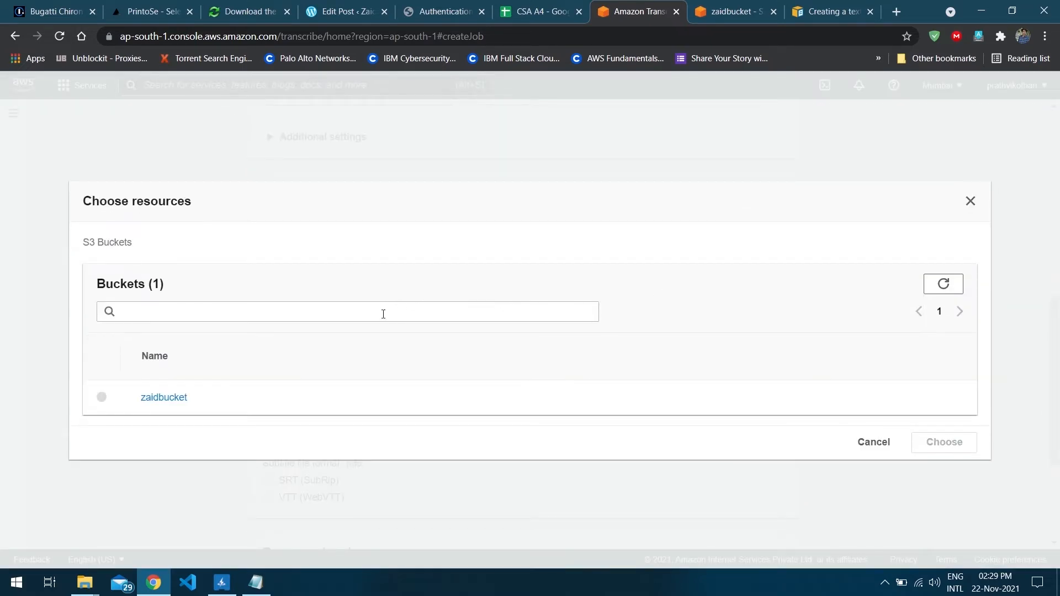
click(169, 398)
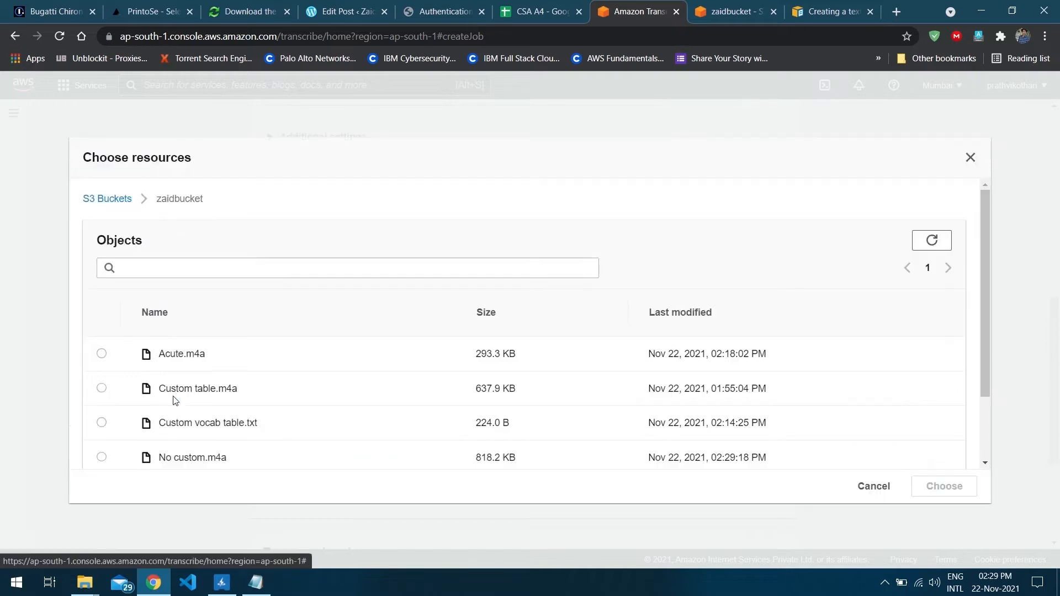
scroll(198, 419, down, 2)
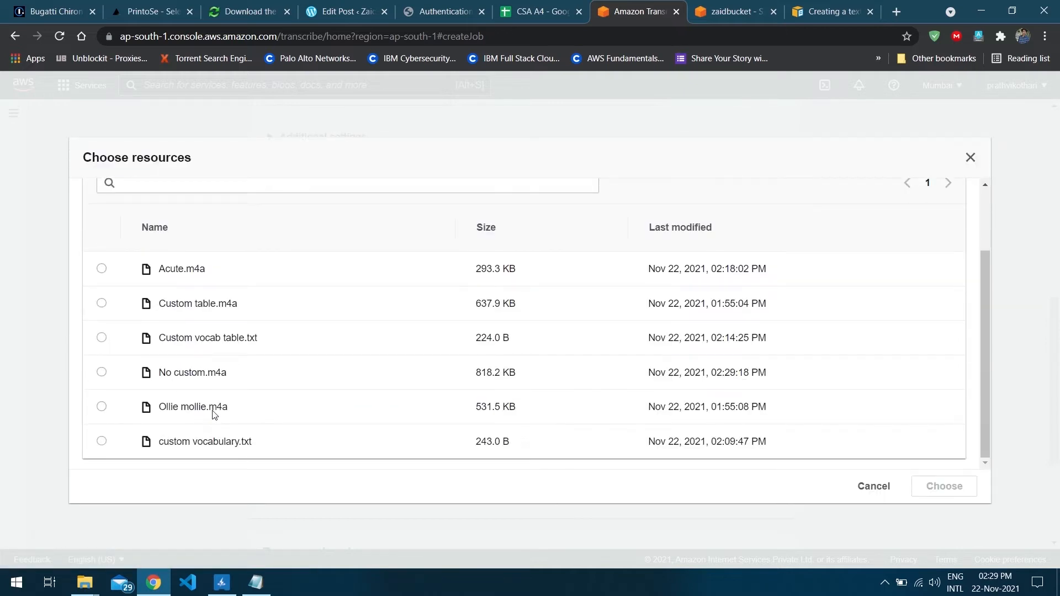
right_click(570, 316)
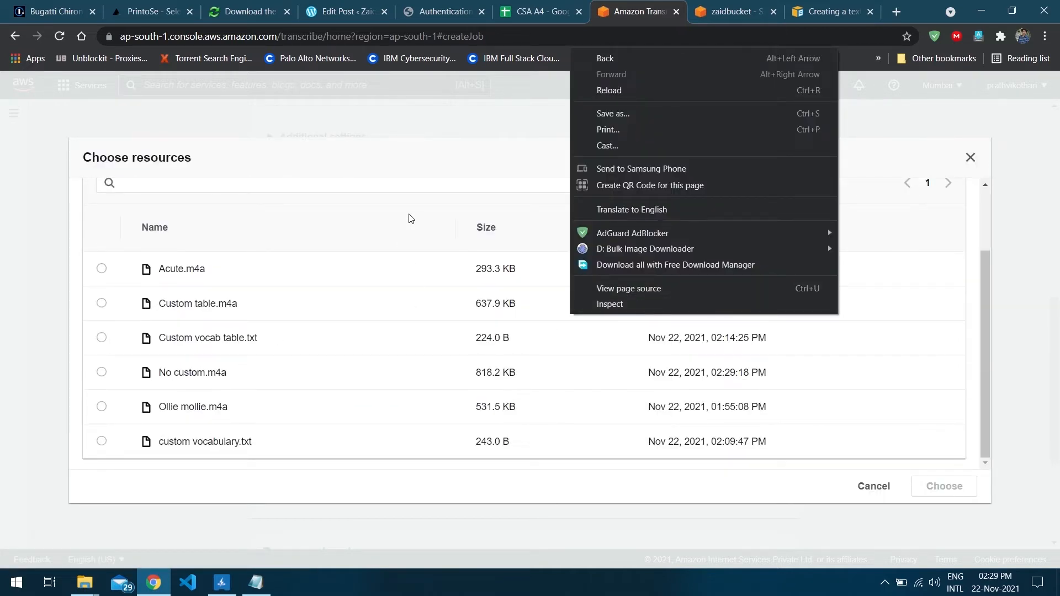
click(420, 199)
Step: Switch to the S3 console and upload the With custom audio file from the Desktop's CSA folder to zaidbucket
click(702, 7)
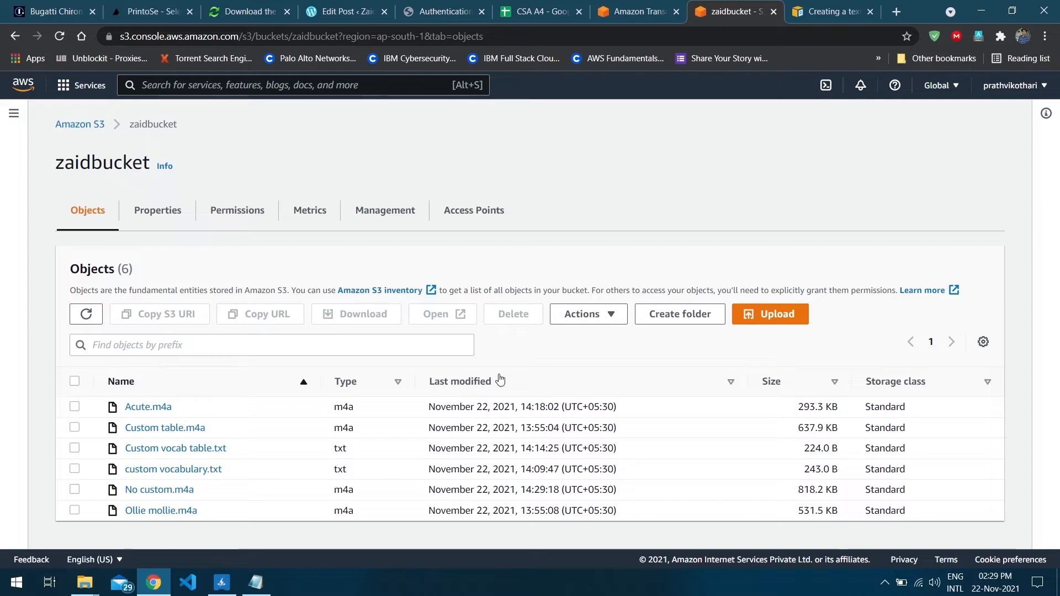
click(751, 314)
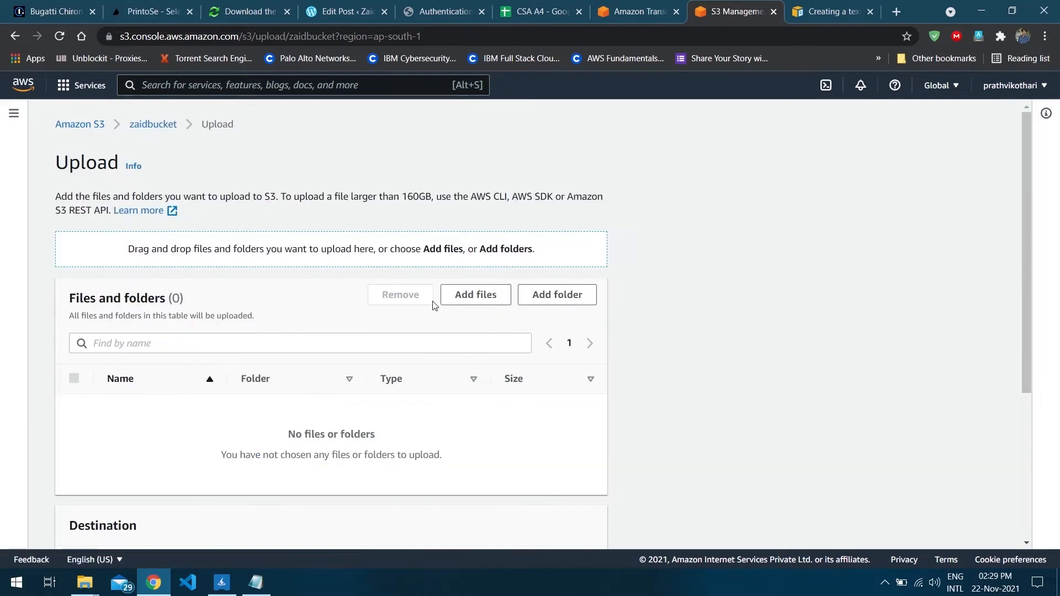
click(476, 303)
click(175, 119)
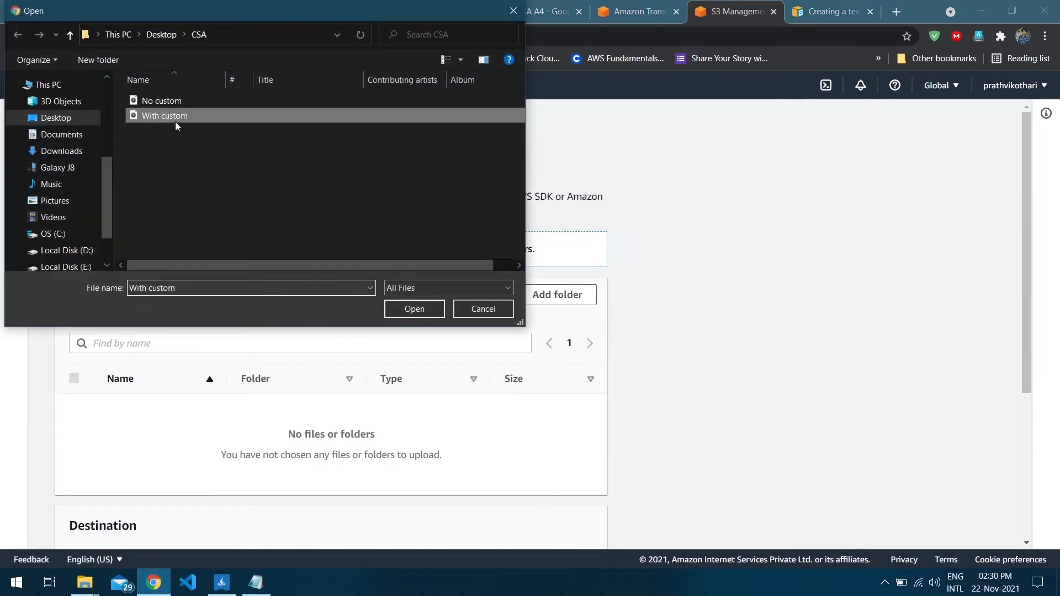
click(422, 312)
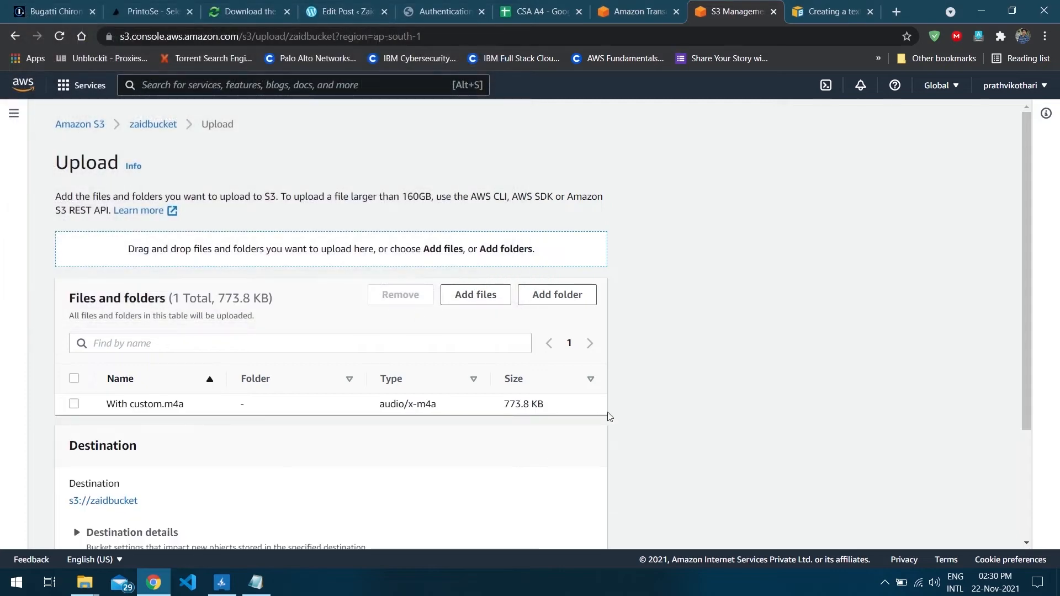
scroll(1015, 509, down, 3)
click(575, 530)
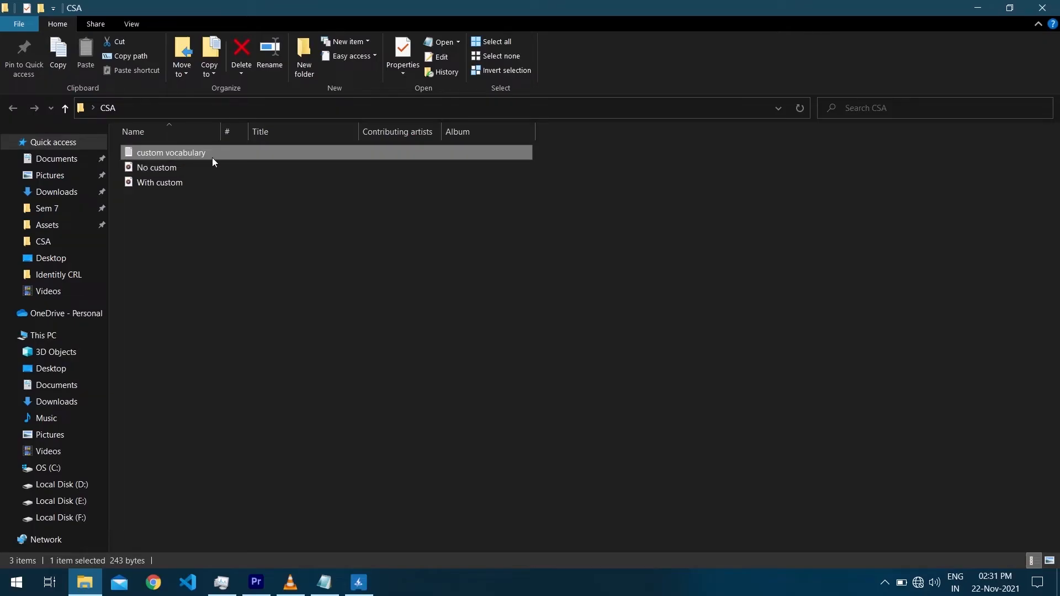
Step: Open the custom vocabulary file from the CSA folder in Notepad, review its phrase table and close it
click(212, 156)
double_click(244, 154)
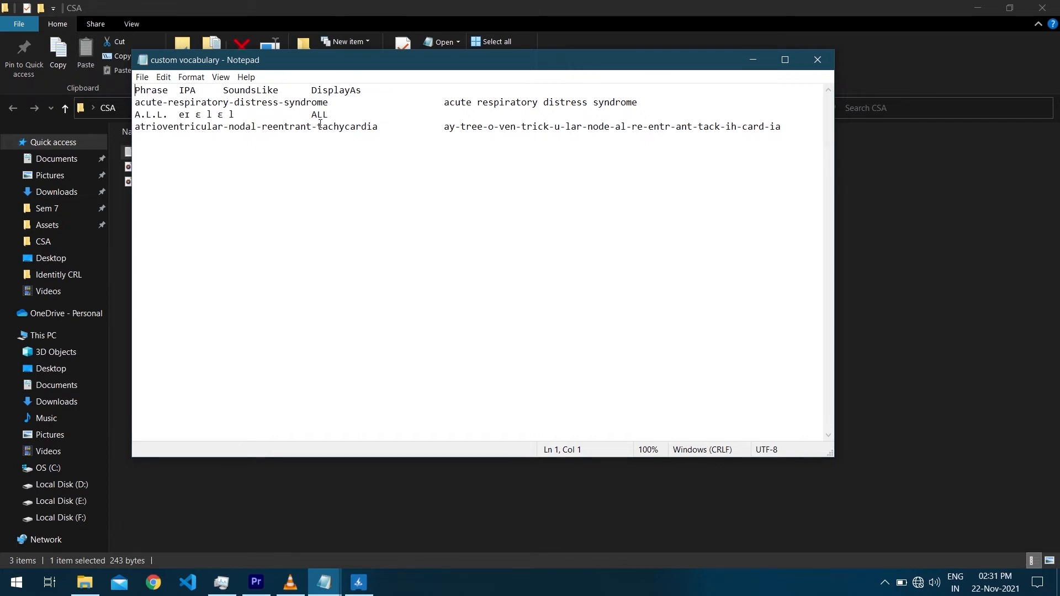
click(818, 61)
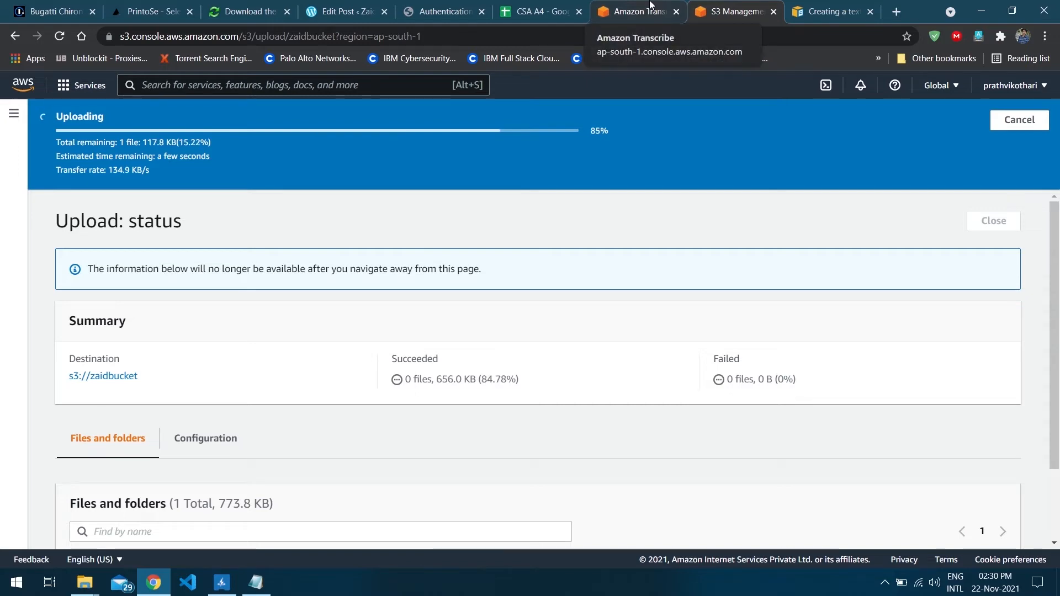
Step: Return to the transcription job, reopen the S3 browser and choose With custom.m4a from zaidbucket as the input file
click(650, 4)
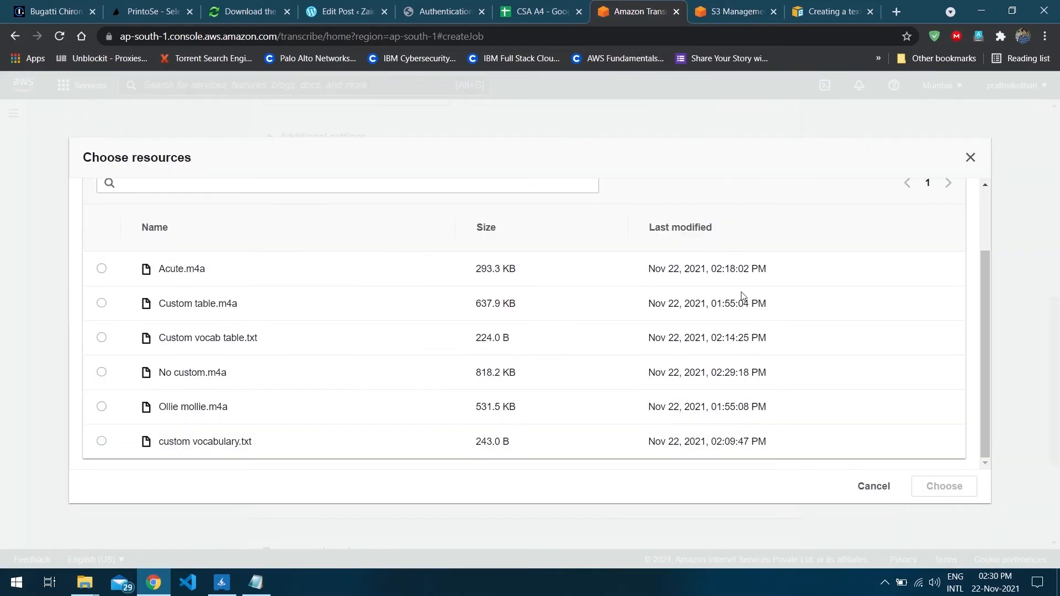
click(876, 488)
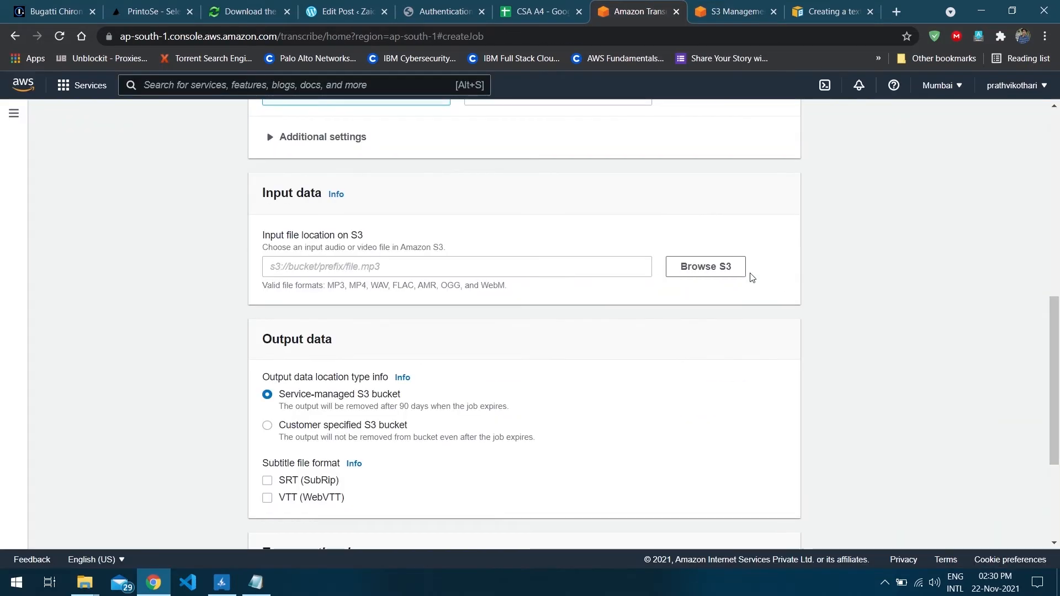
click(721, 272)
click(150, 399)
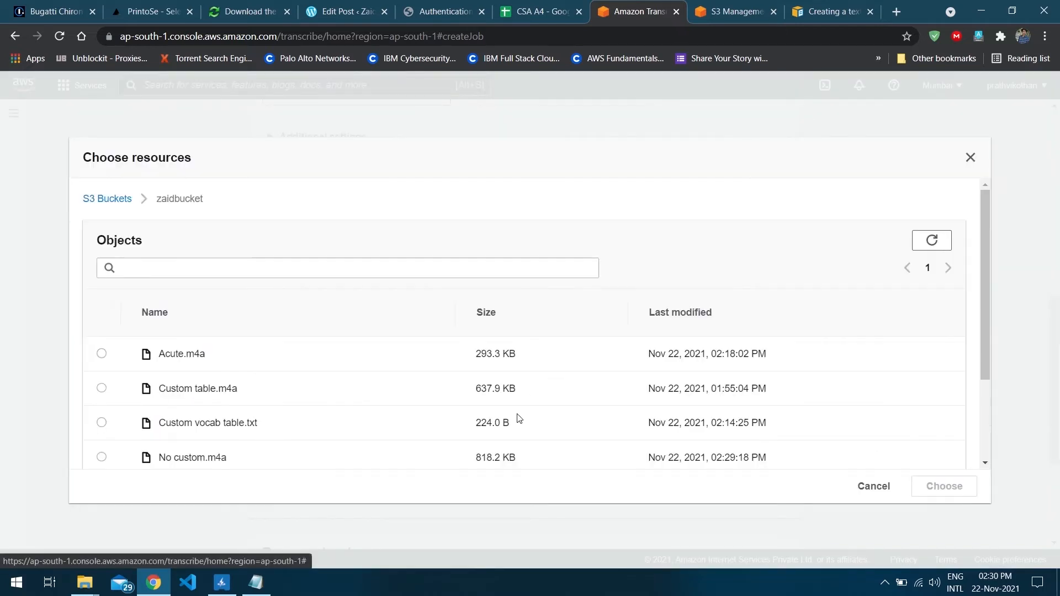
scroll(321, 441, down, 3)
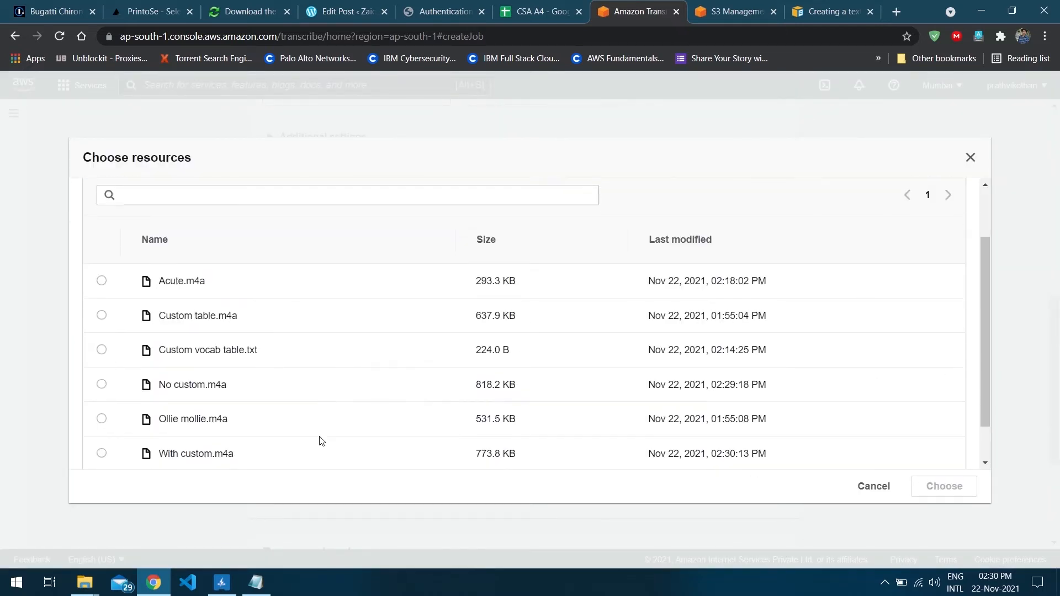
click(101, 406)
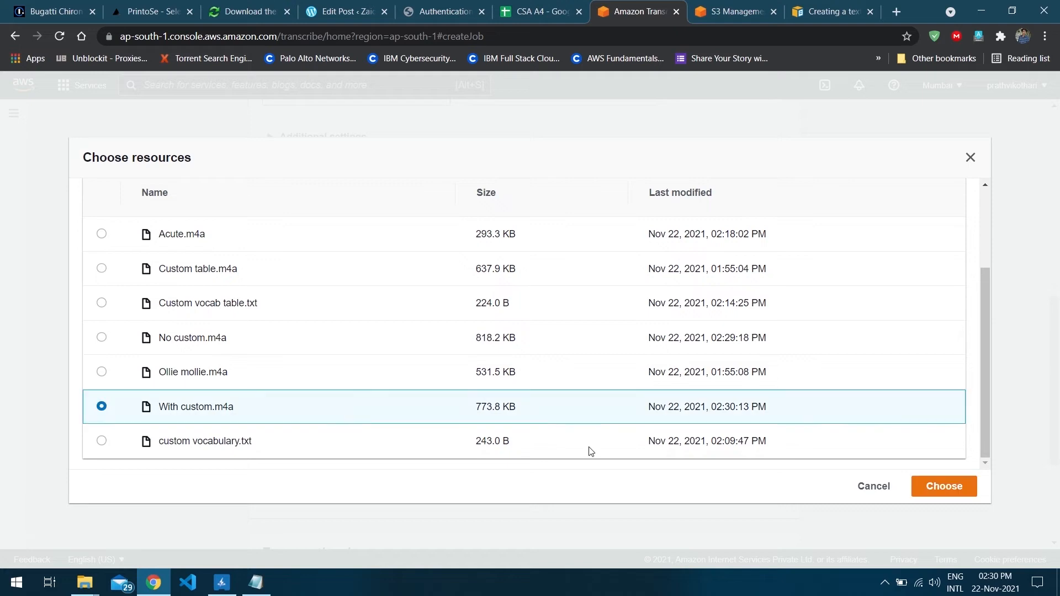
click(919, 493)
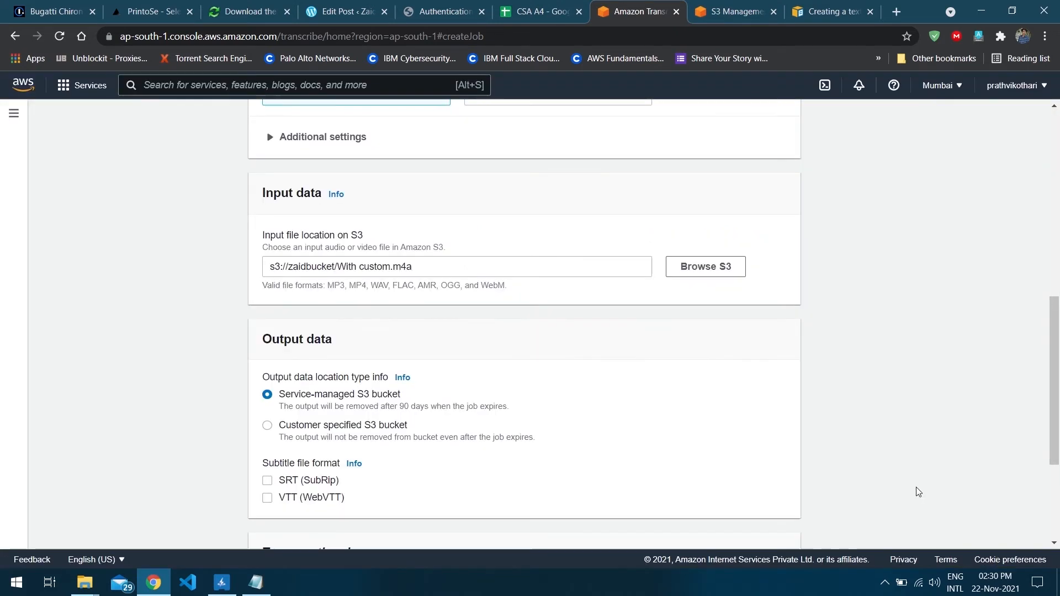
Step: Continue to the job configuration, enable custom vocabulary with vocab1 and create the job
scroll(795, 497, down, 5)
click(798, 514)
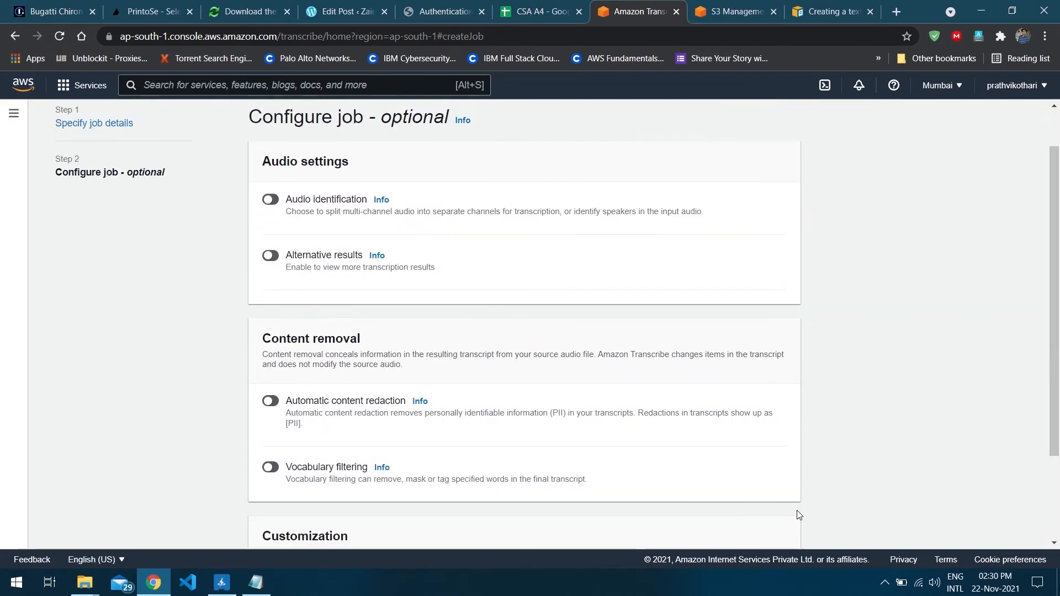
scroll(415, 353, down, 2)
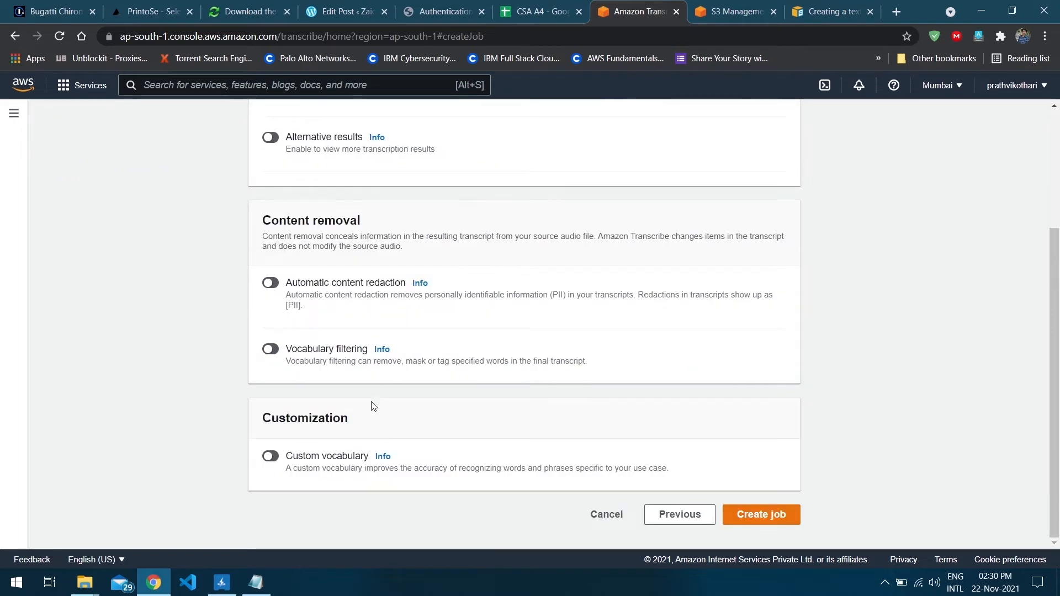
click(294, 459)
scroll(353, 497, down, 2)
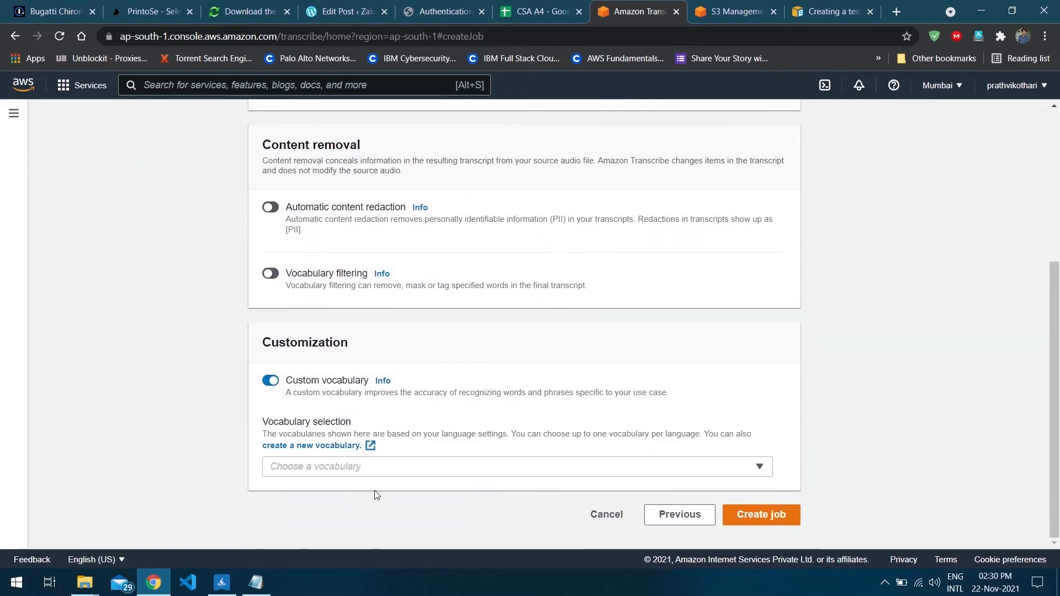
click(650, 467)
click(417, 452)
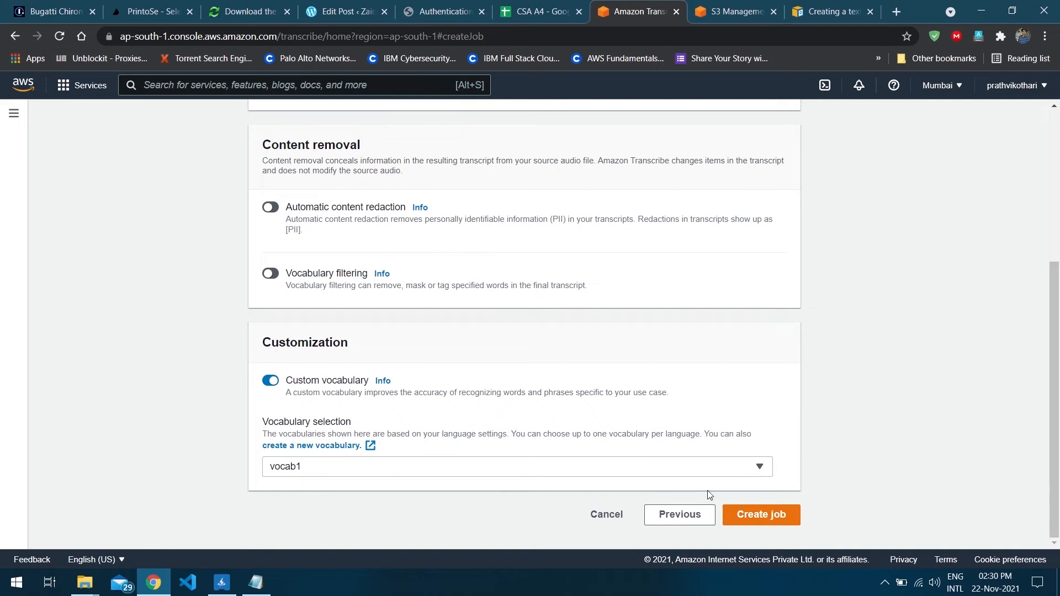
click(754, 522)
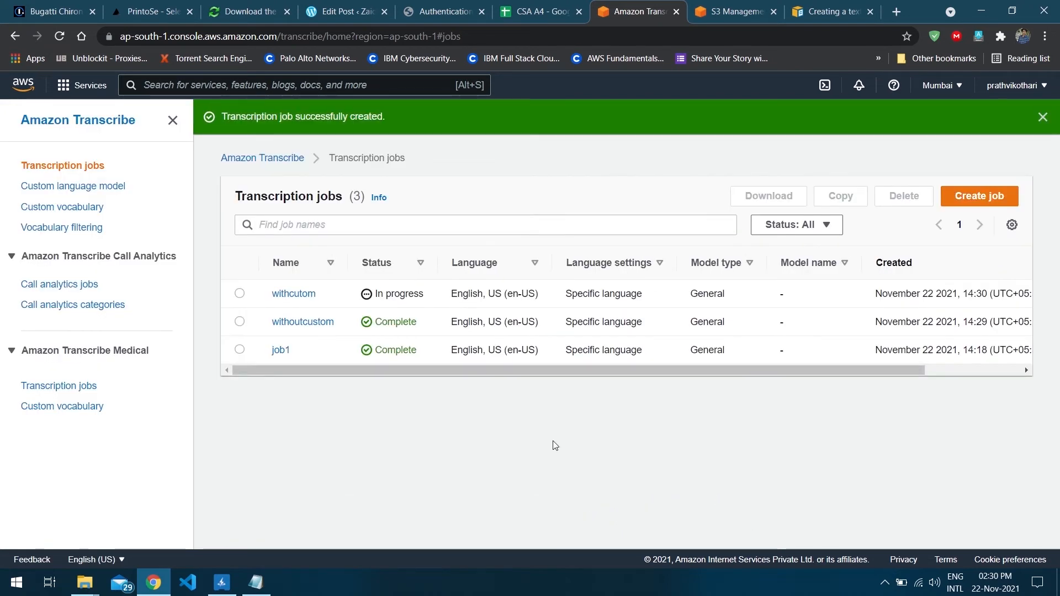
Step: Open the withoutcustom job and read how its transcription preview renders the medical terms
click(303, 325)
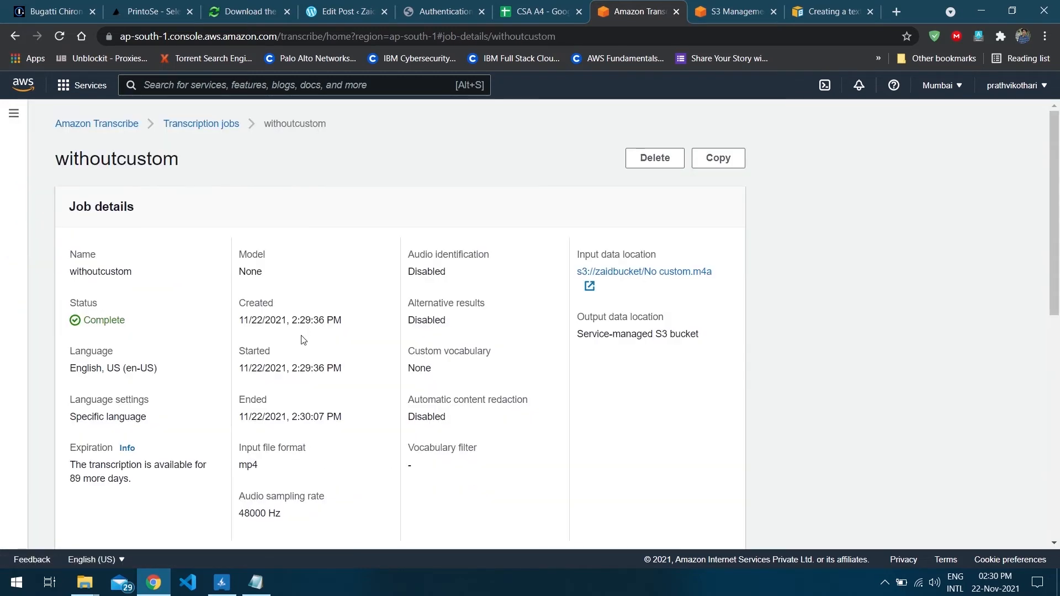
scroll(302, 339, down, 7)
mouse_move(122, 354)
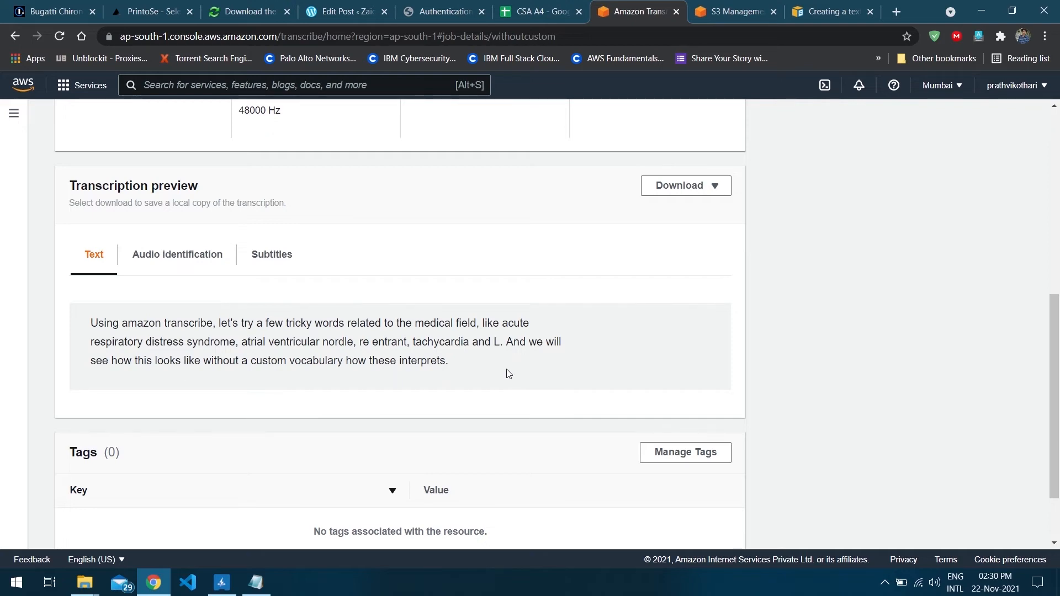
scroll(353, 370, up, 8)
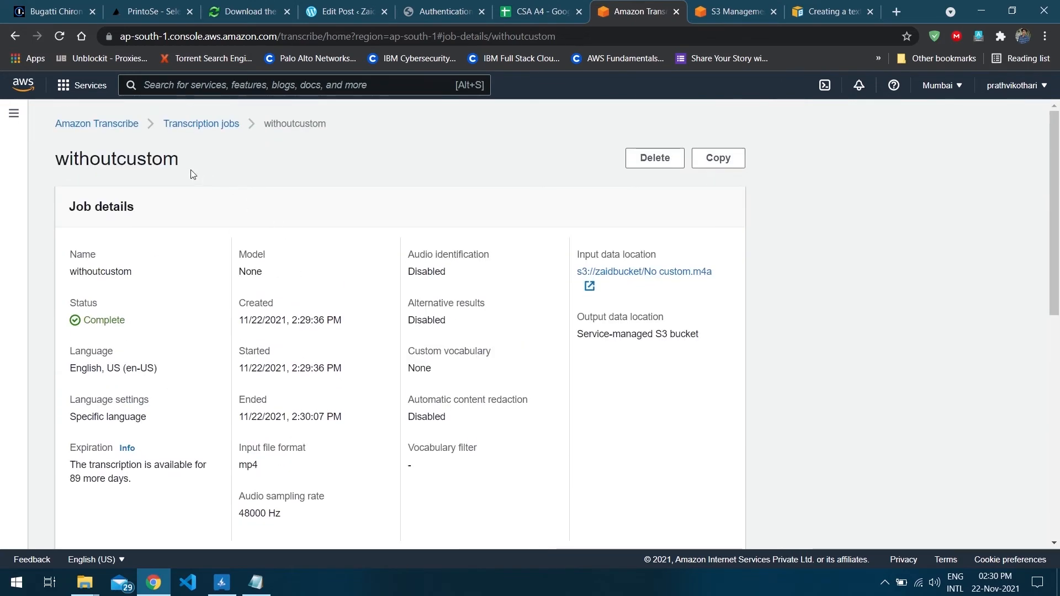
Step: Return to the transcription jobs list and examine the withcutom job's transcription preview, including word confidence, and its job details
click(204, 125)
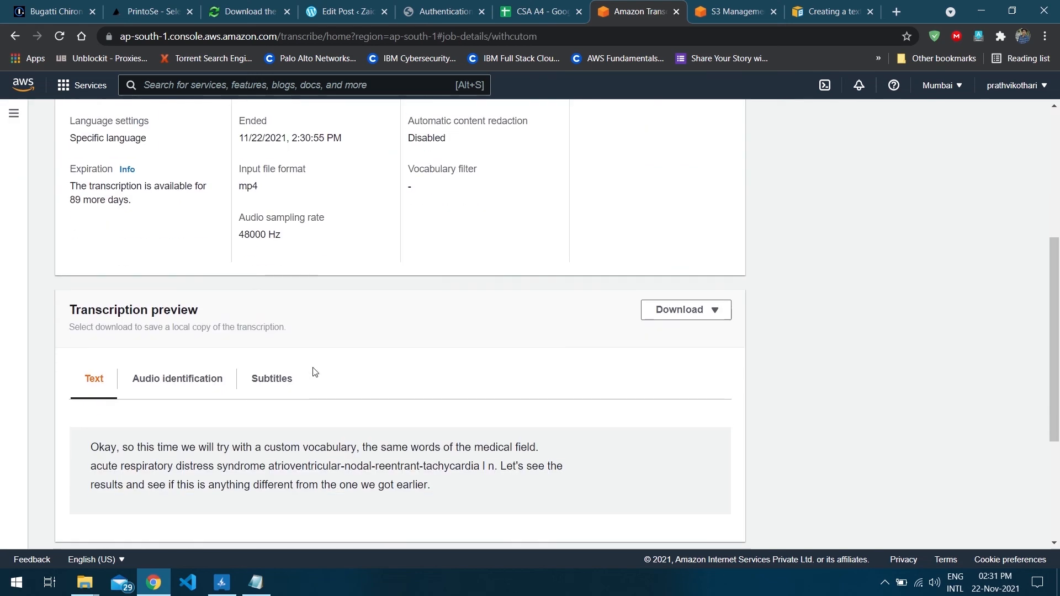
scroll(314, 370, down, 2)
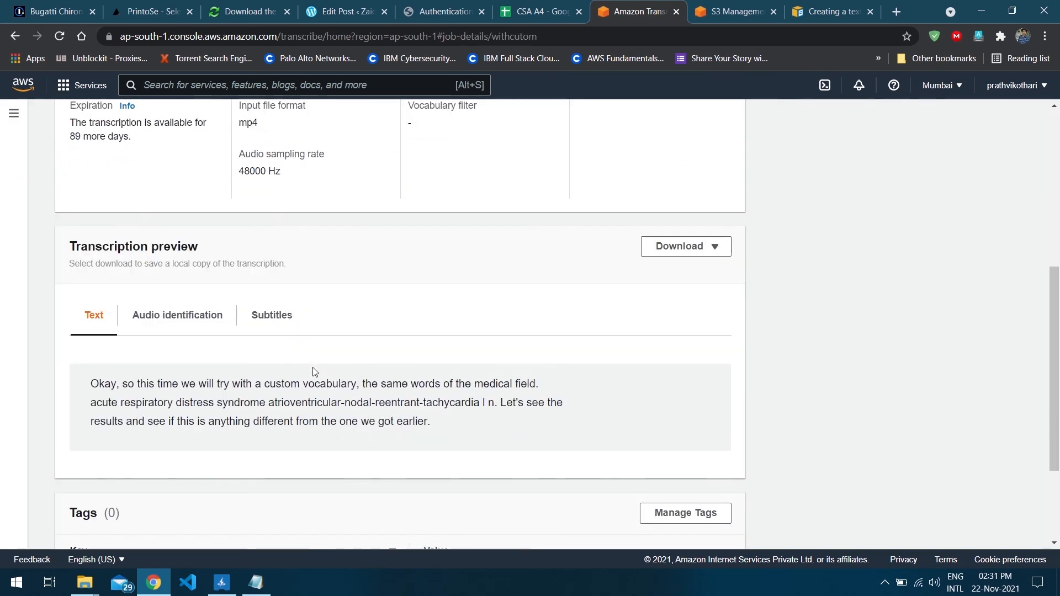
scroll(315, 372, down, 1)
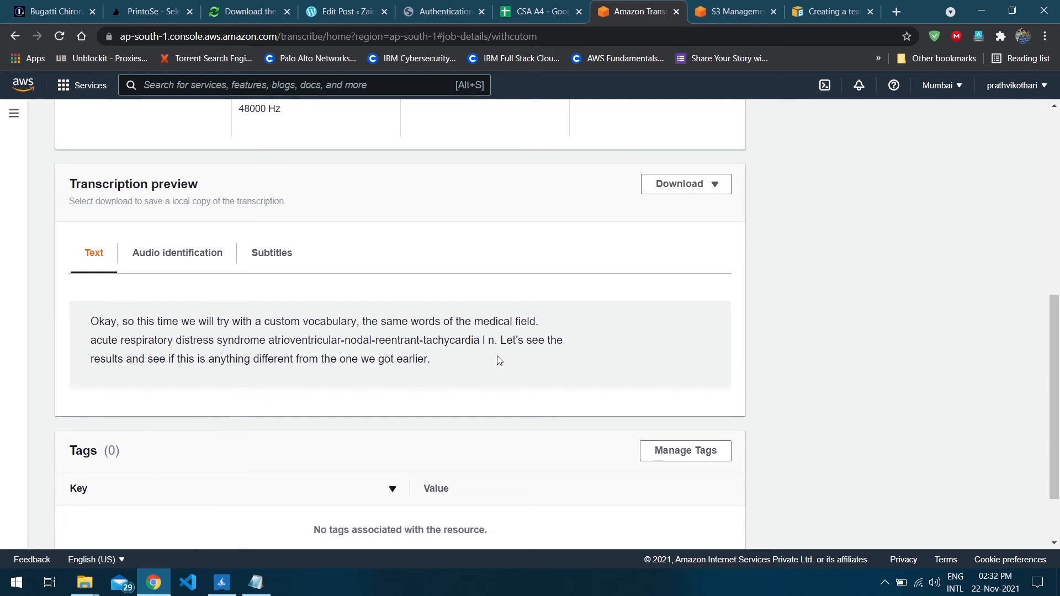
mouse_move(543, 346)
mouse_move(208, 345)
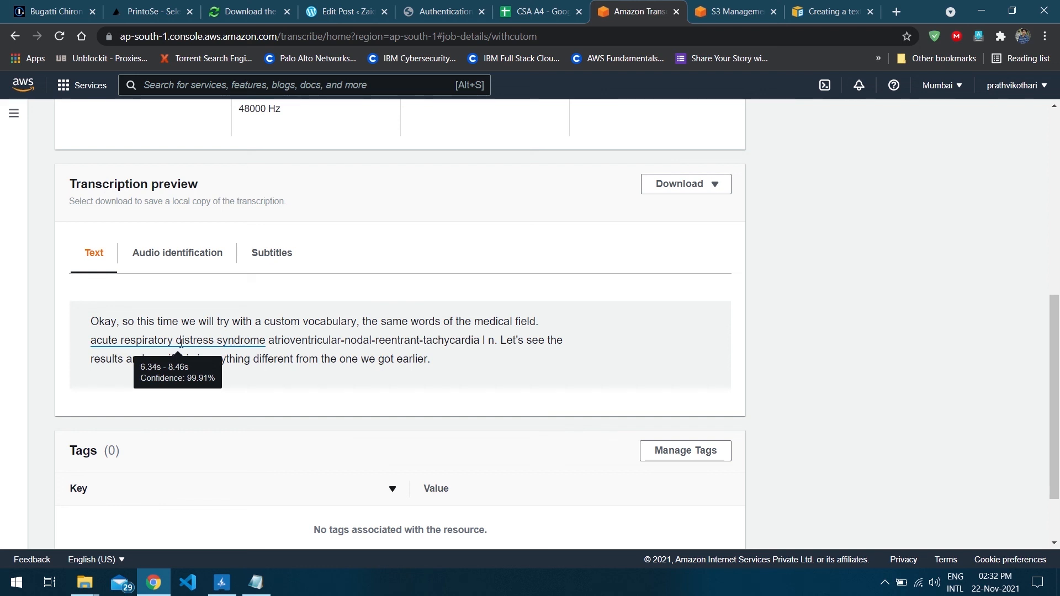
mouse_move(287, 342)
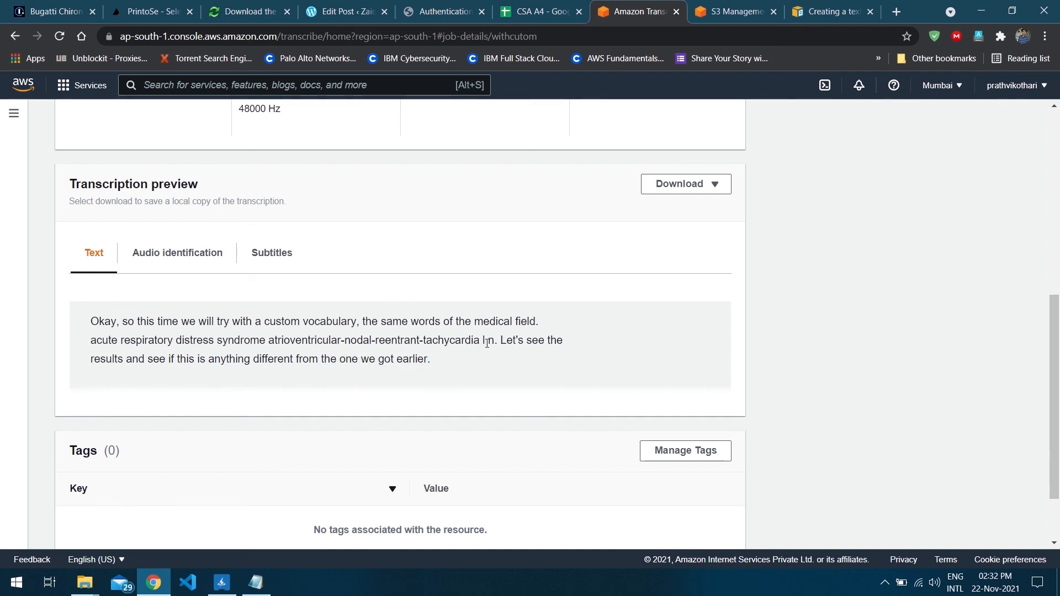
mouse_move(493, 341)
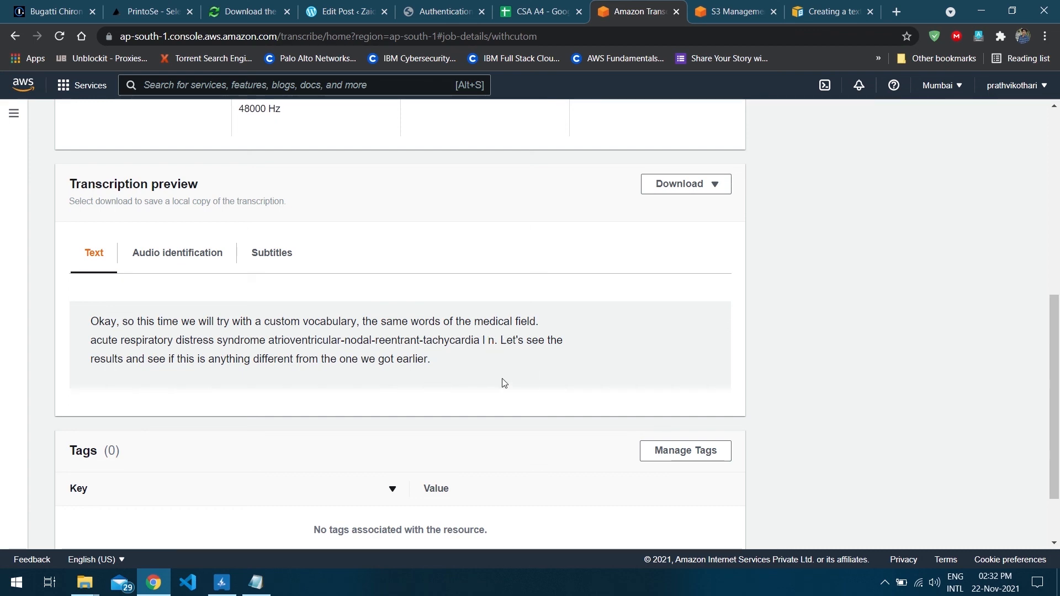
scroll(455, 409, up, 7)
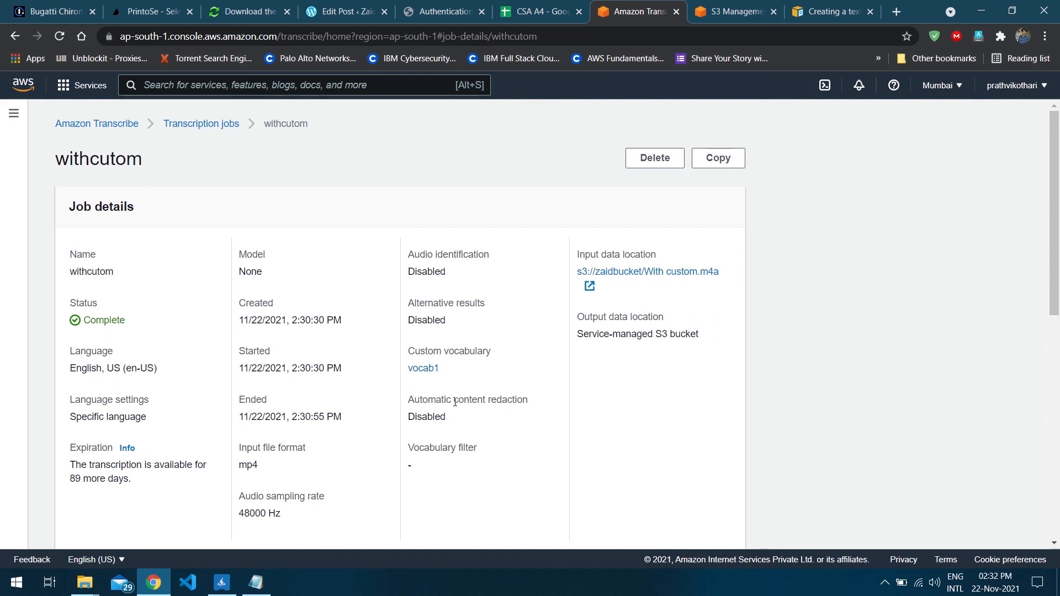